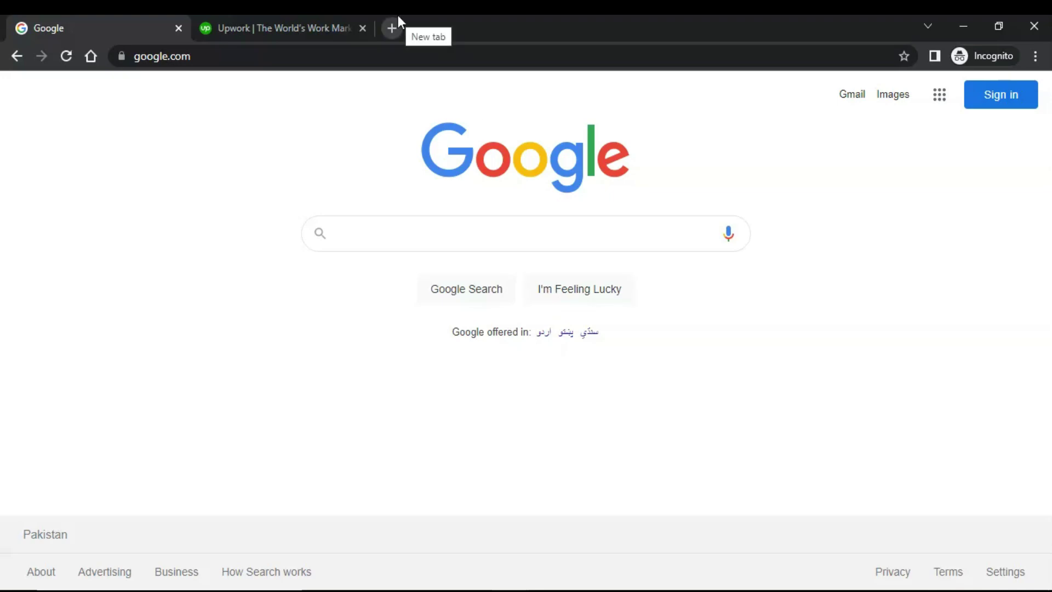
# Open Upwork's sign-up page and enter the saved work email address
pyautogui.click(352, 15)
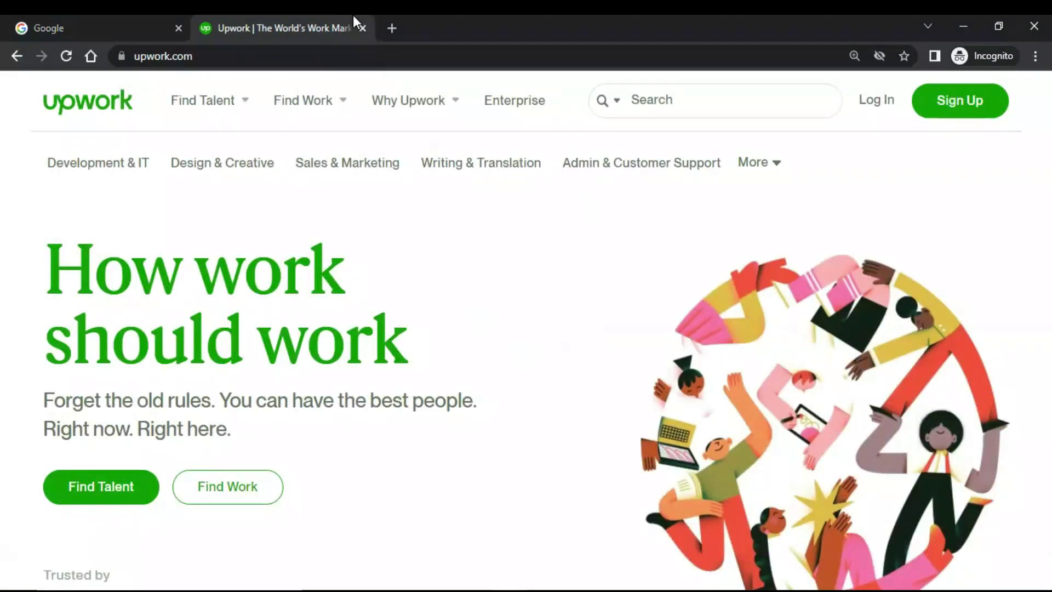
pyautogui.click(960, 101)
pyautogui.moveTo(759, 162)
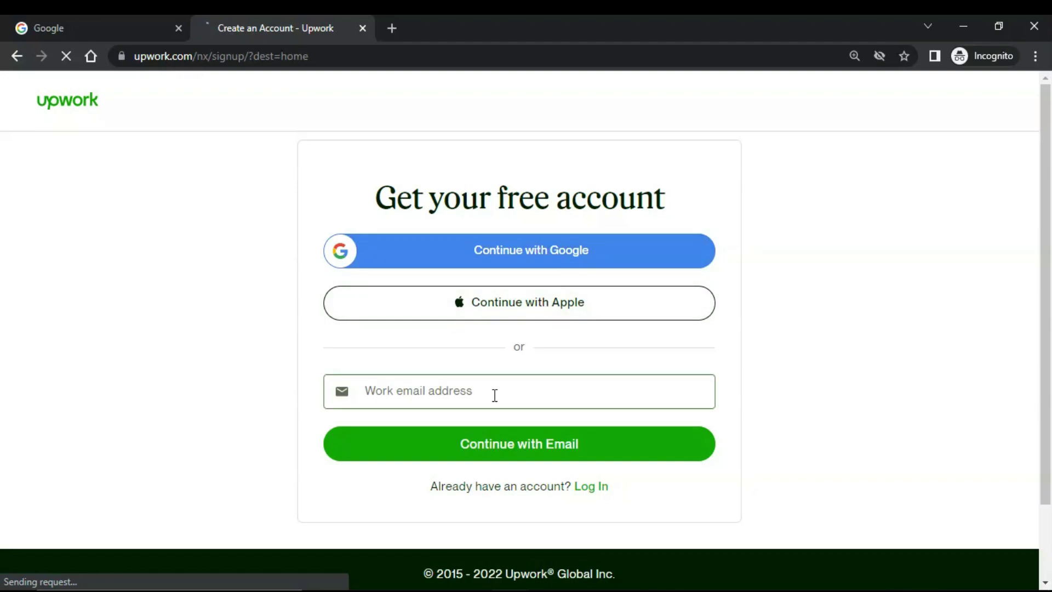
pyautogui.click(520, 264)
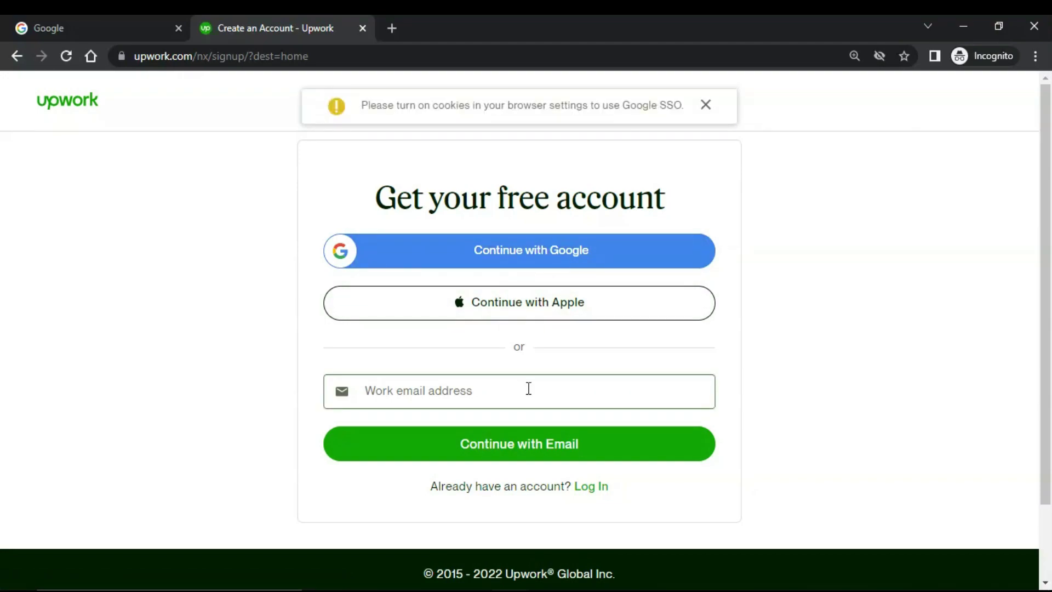
pyautogui.click(529, 389)
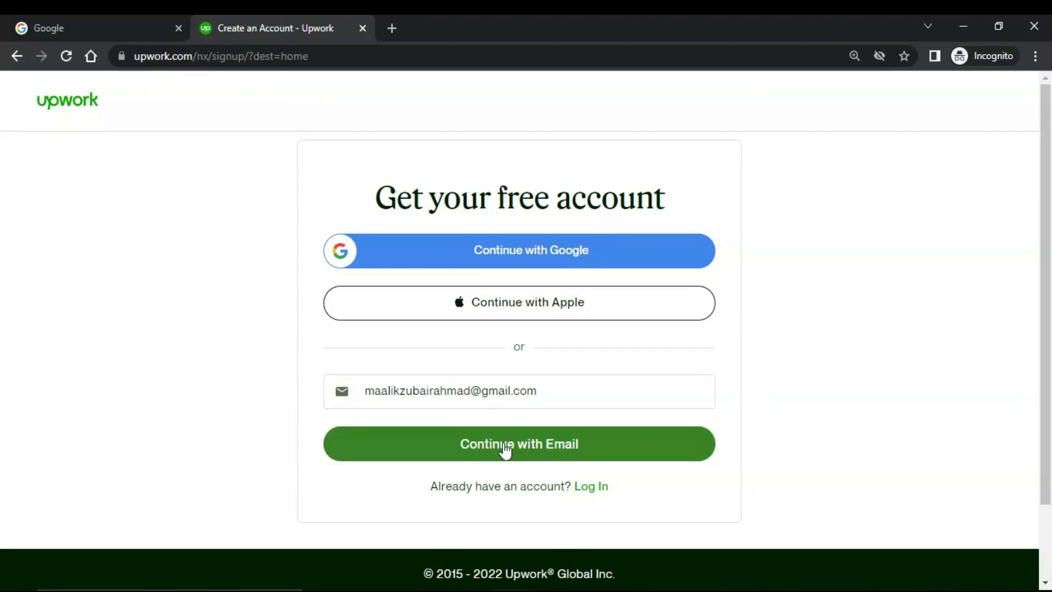
# Continue with email and fill in first name, last name and the account password
pyautogui.click(503, 451)
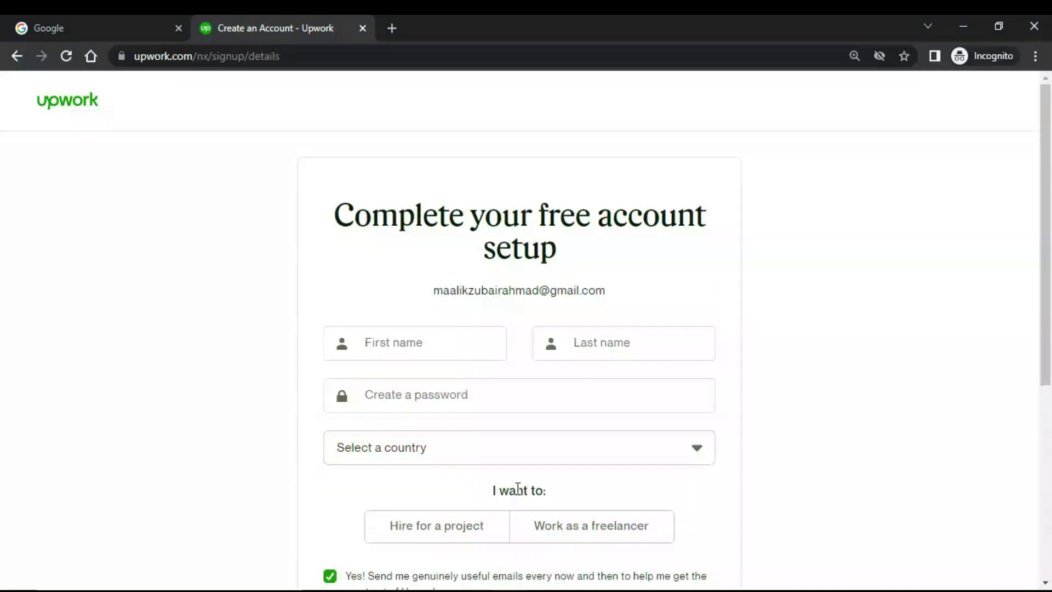
pyautogui.click(486, 336)
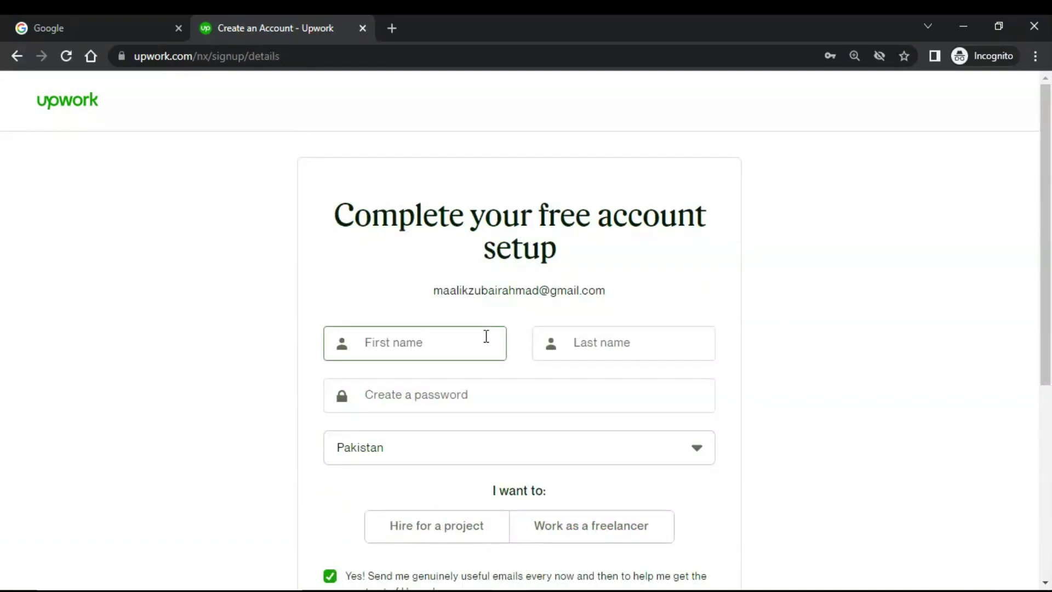
pyautogui.scroll(-2, 486, 335)
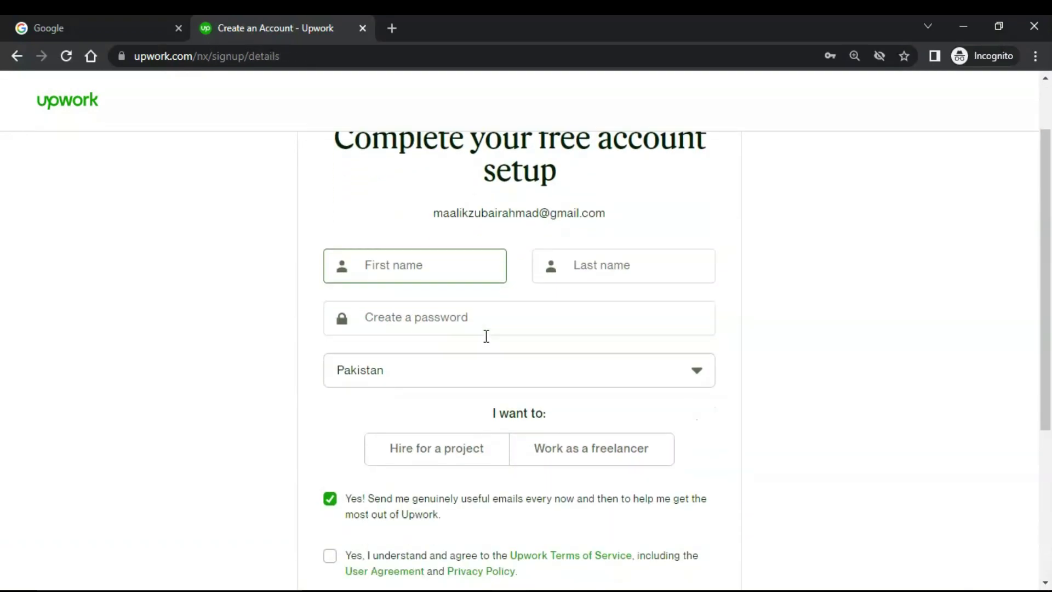
pyautogui.click(447, 244)
pyautogui.click(438, 213)
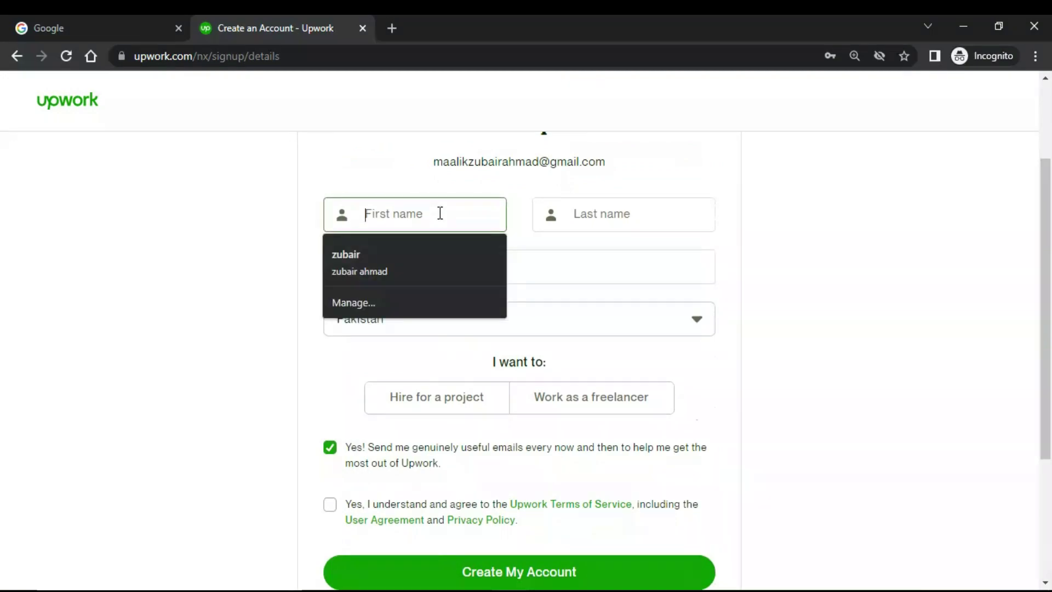
pyautogui.click(432, 249)
pyautogui.click(432, 273)
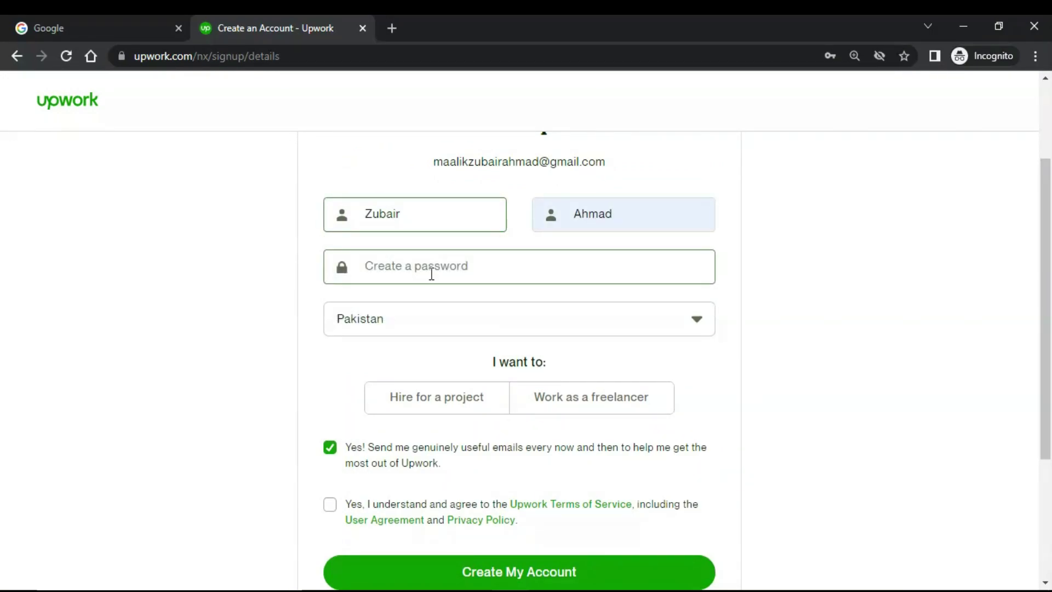
pyautogui.press('Escape')
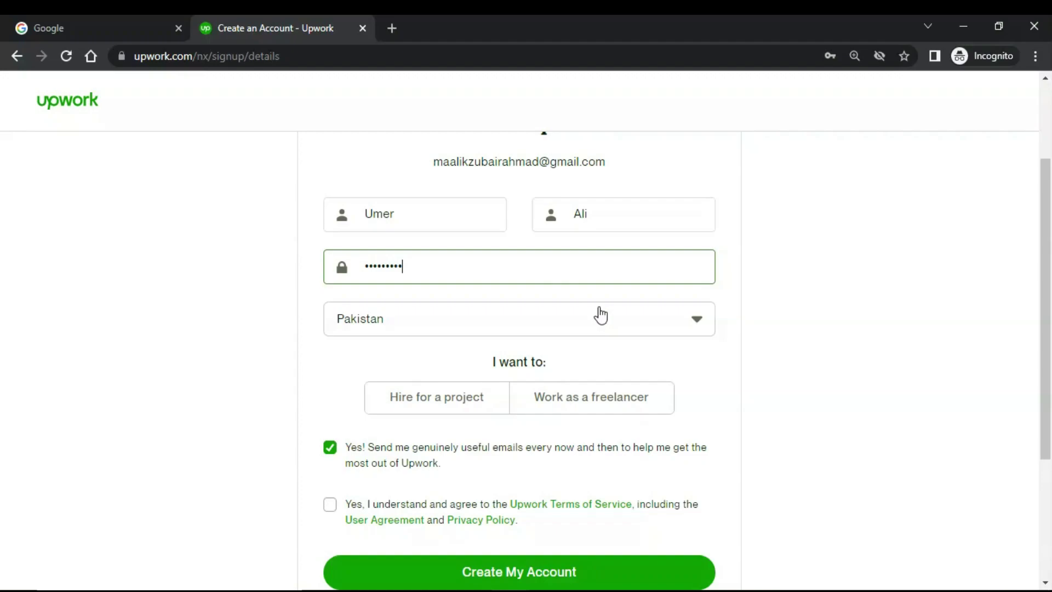
# Choose to work as a freelancer, accept the Terms of Service, and create the account
pyautogui.click(457, 399)
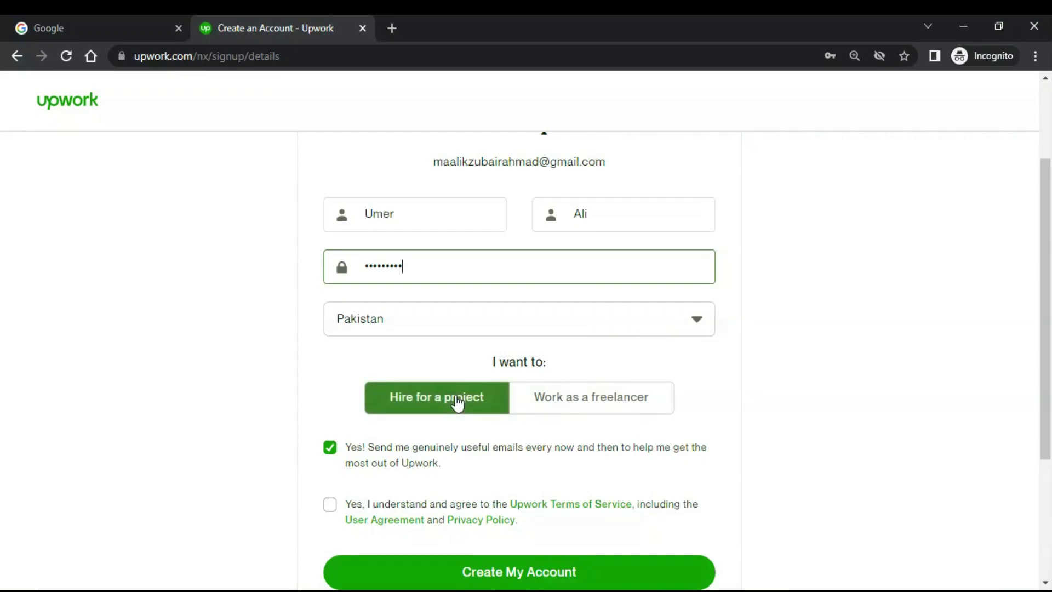
pyautogui.click(592, 406)
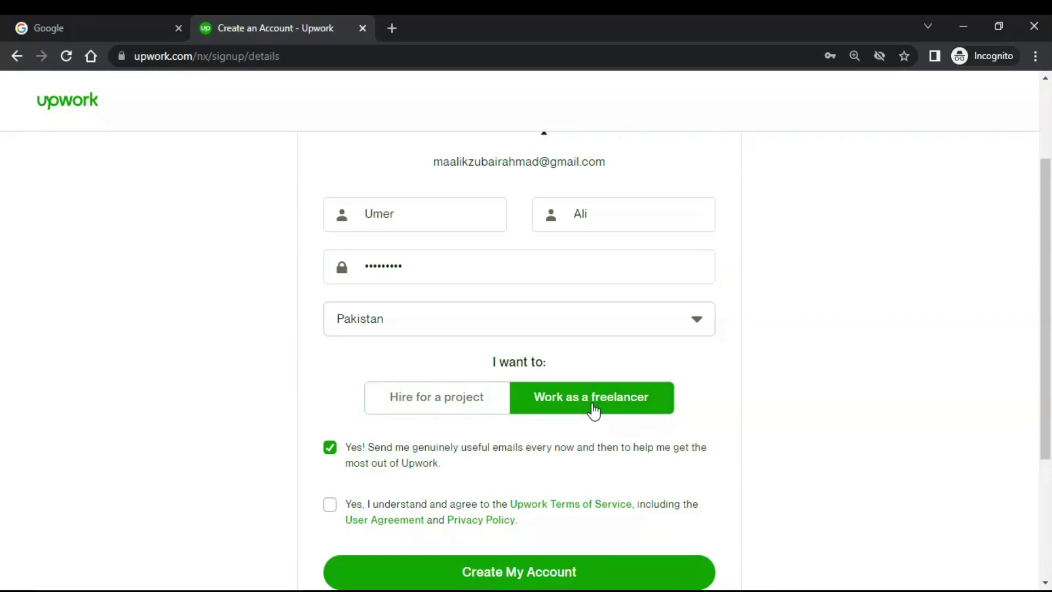
pyautogui.scroll(-2, 594, 411)
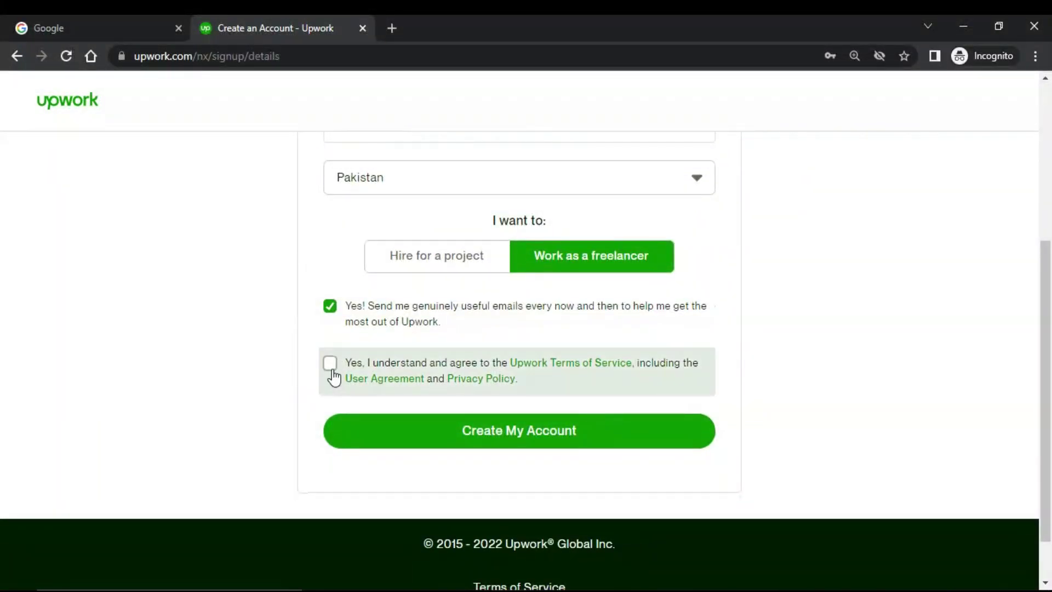
pyautogui.click(328, 370)
pyautogui.click(499, 446)
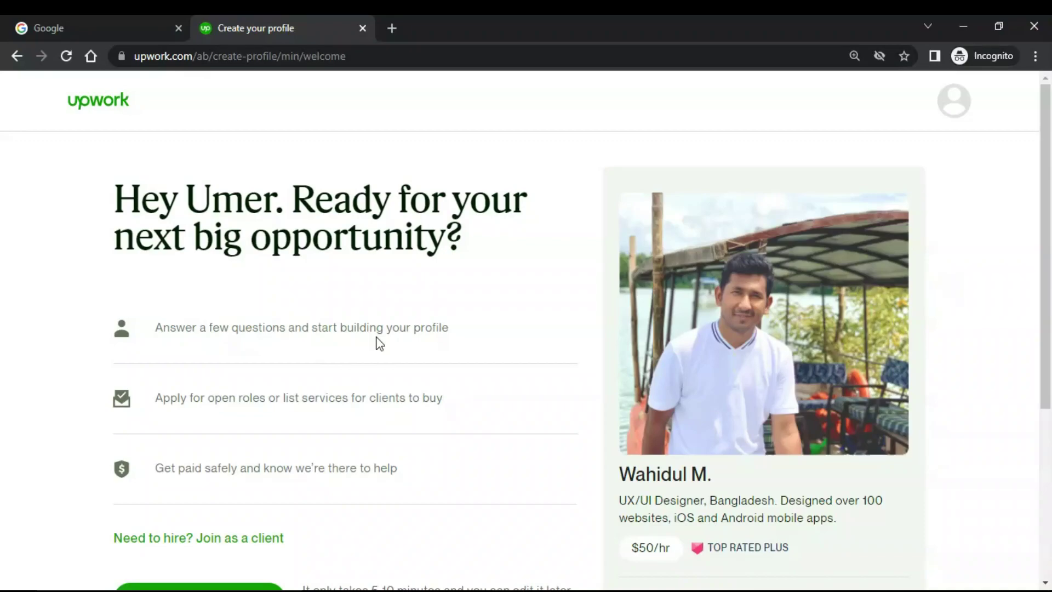
# Start the profile and answer 'freelanced for years' and 'to make money on the side'
pyautogui.scroll(-2, 376, 340)
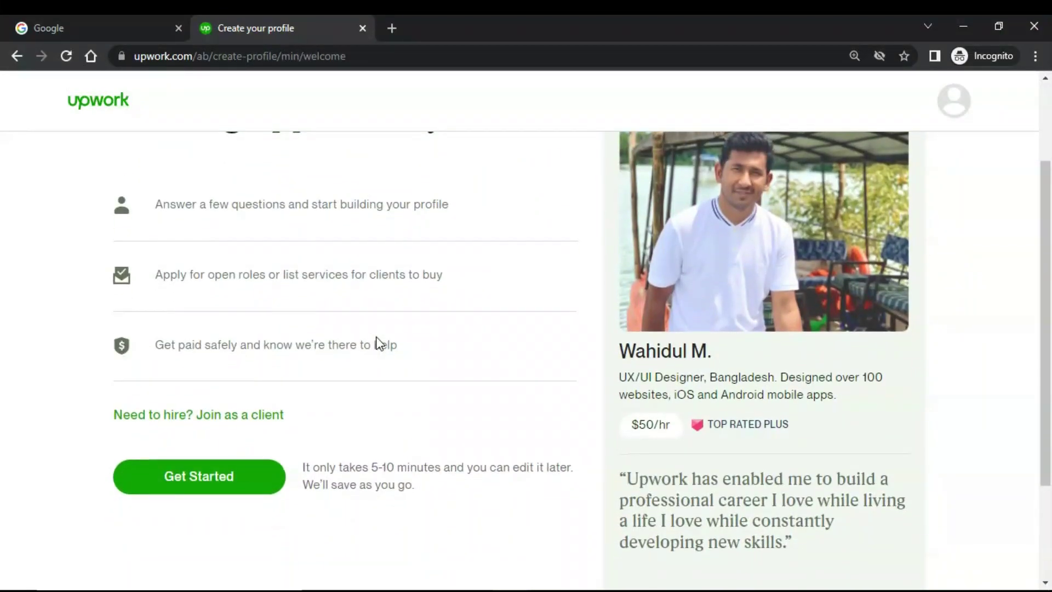
pyautogui.click(210, 478)
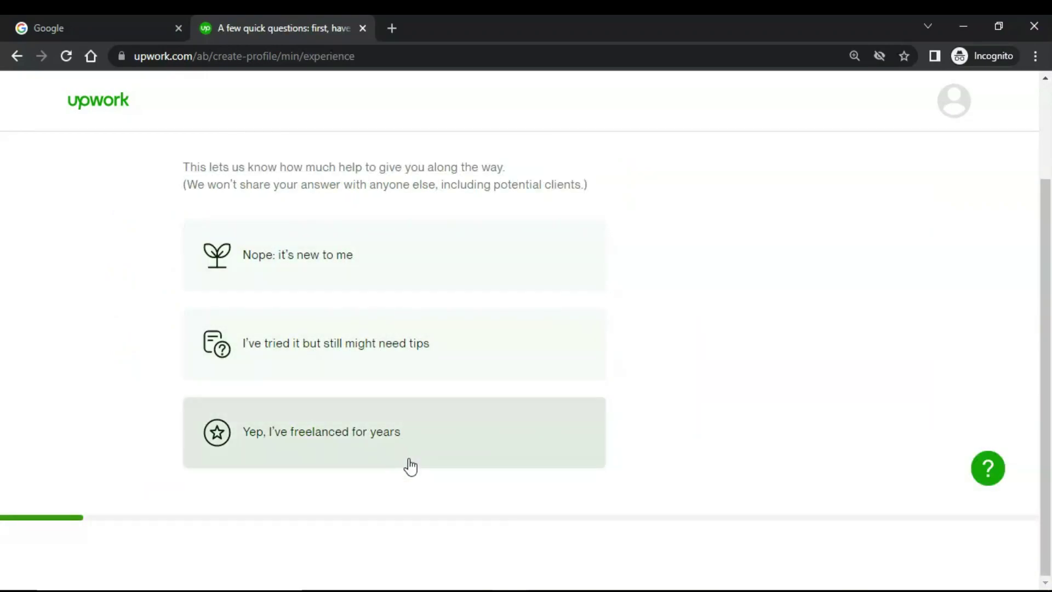
pyautogui.click(410, 467)
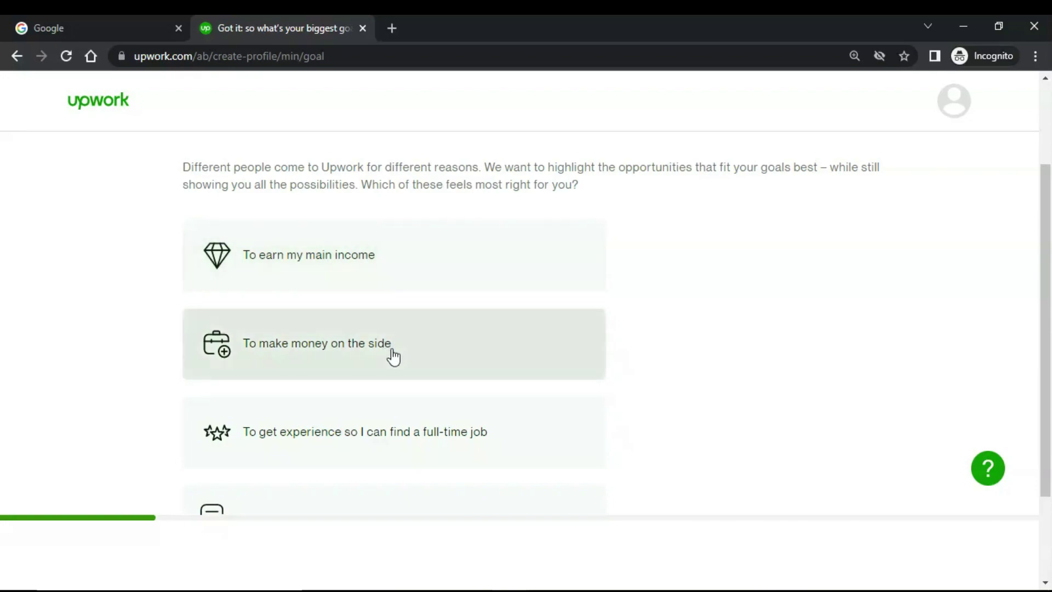
pyautogui.scroll(-2, 394, 357)
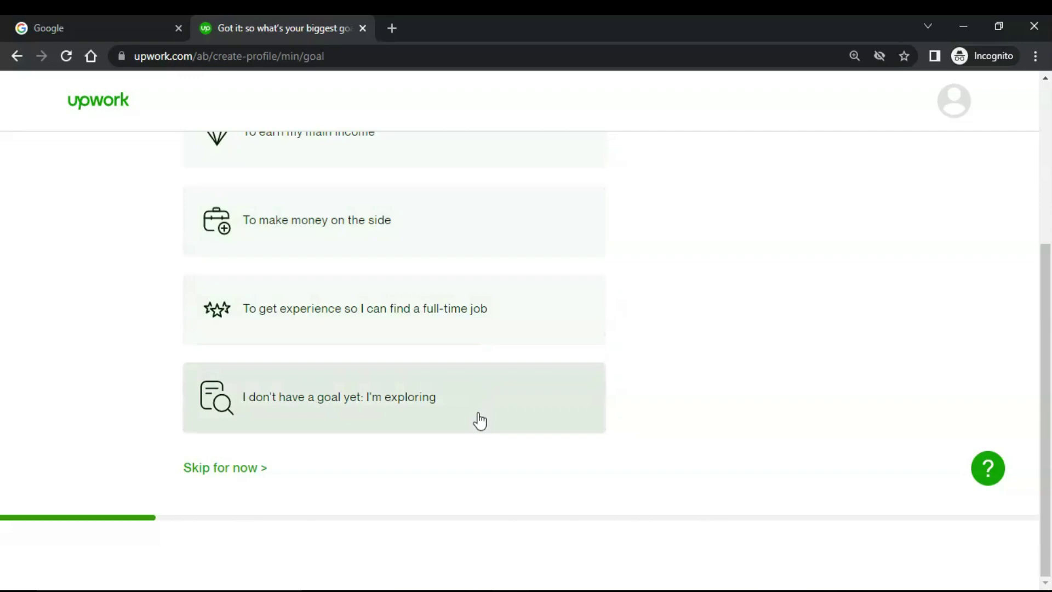
pyautogui.click(432, 229)
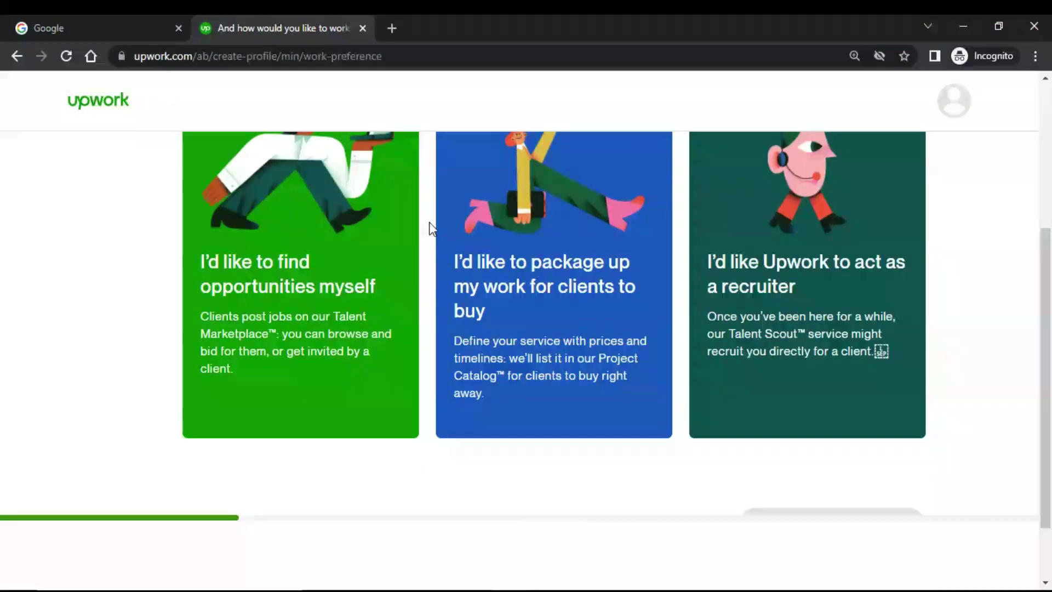
# Select all three ways of working: find opportunities, package work, and Upwork as recruiter
pyautogui.scroll(5, 429, 222)
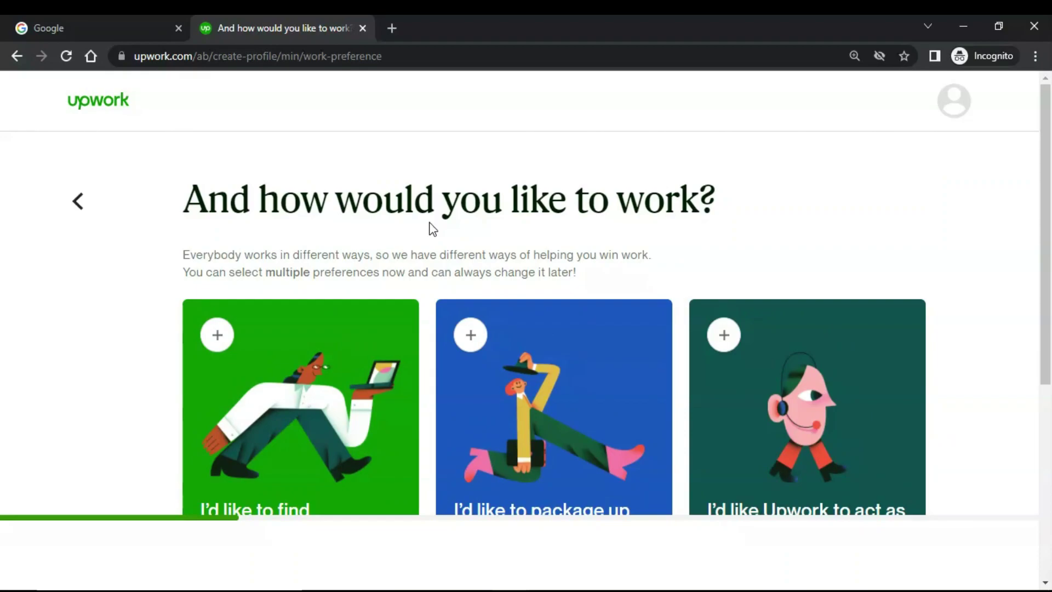
pyautogui.scroll(-2, 432, 229)
pyautogui.click(217, 224)
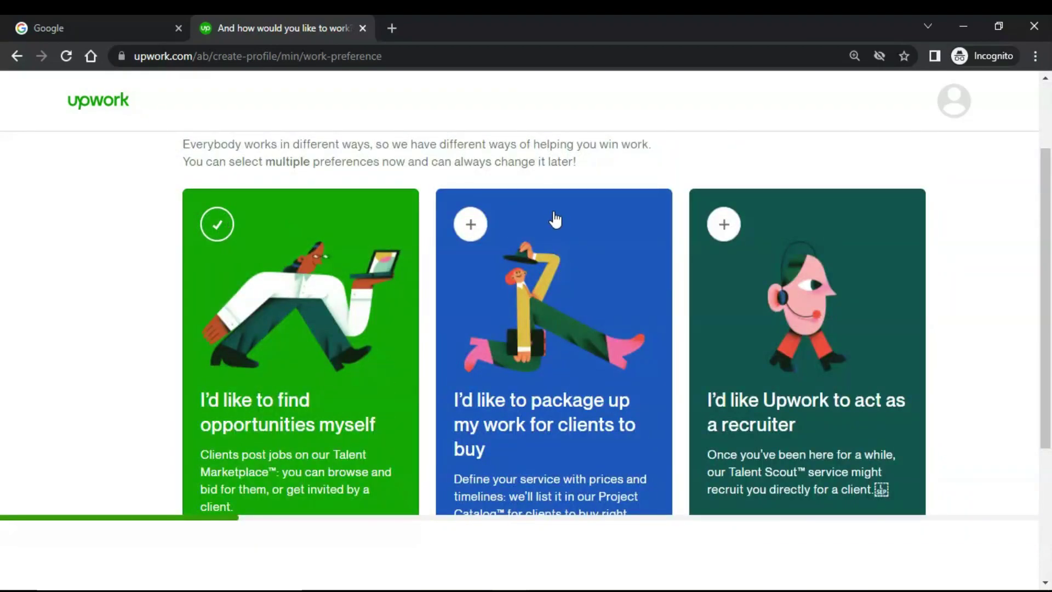
pyautogui.click(465, 220)
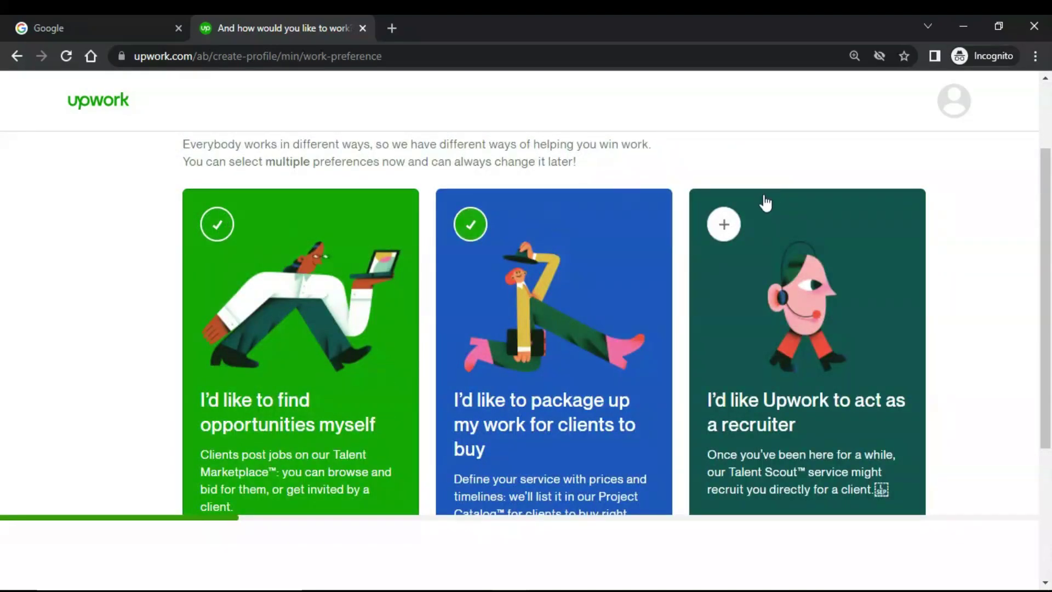
pyautogui.click(724, 225)
pyautogui.scroll(-1, 725, 229)
pyautogui.scroll(-4, 725, 229)
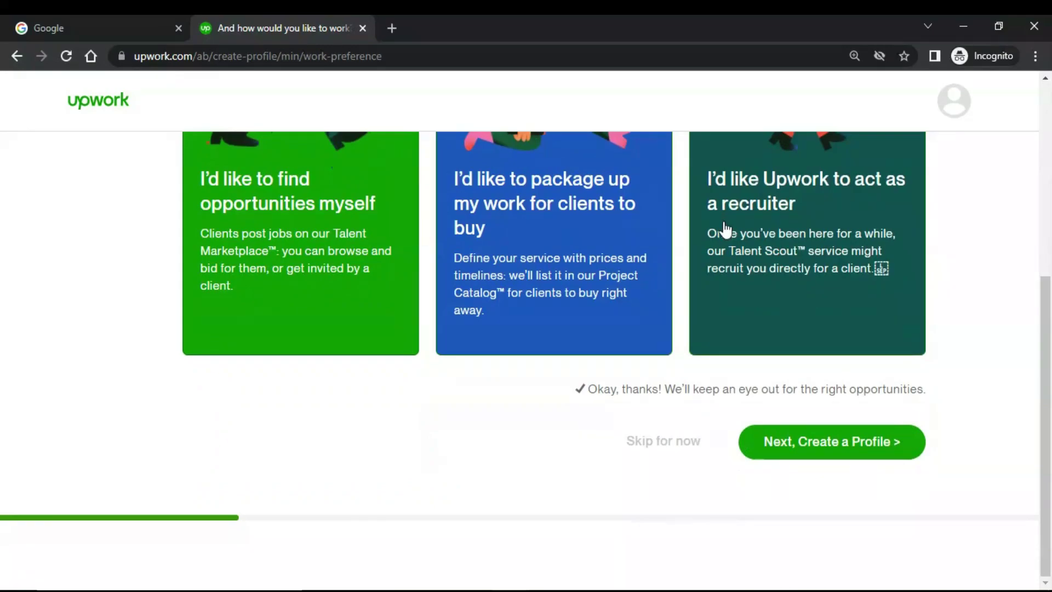
# Fill out the profile manually with the title 'wordpress Developer', then continue to experience
pyautogui.click(852, 449)
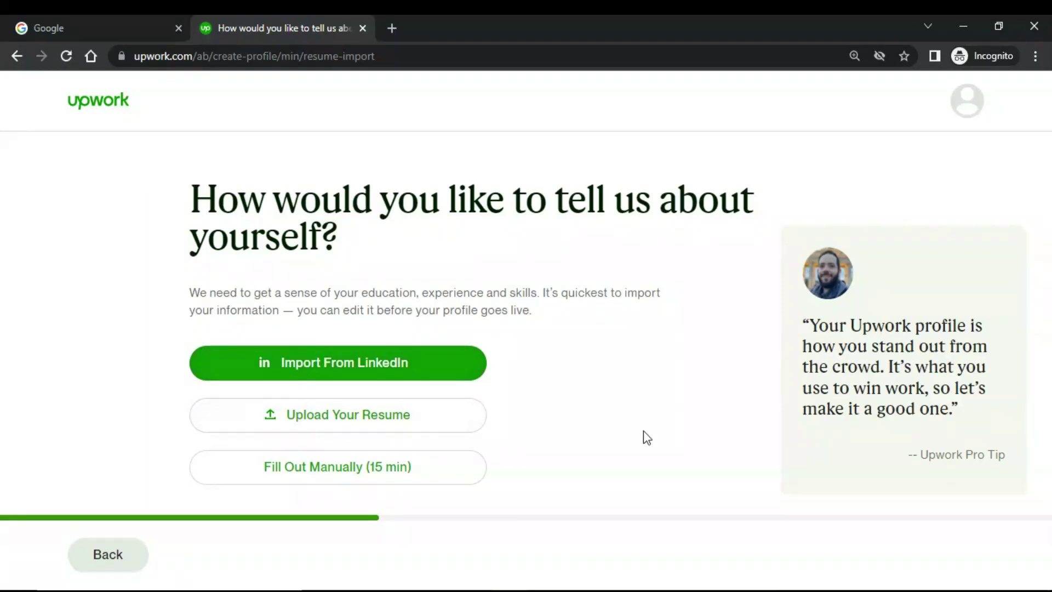
pyautogui.click(404, 468)
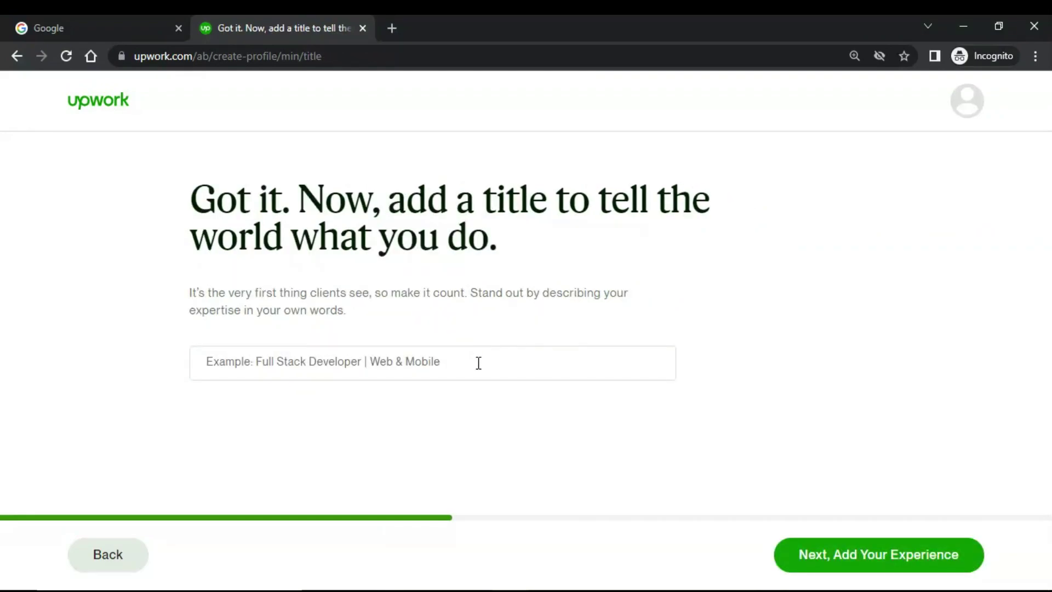
pyautogui.click(478, 369)
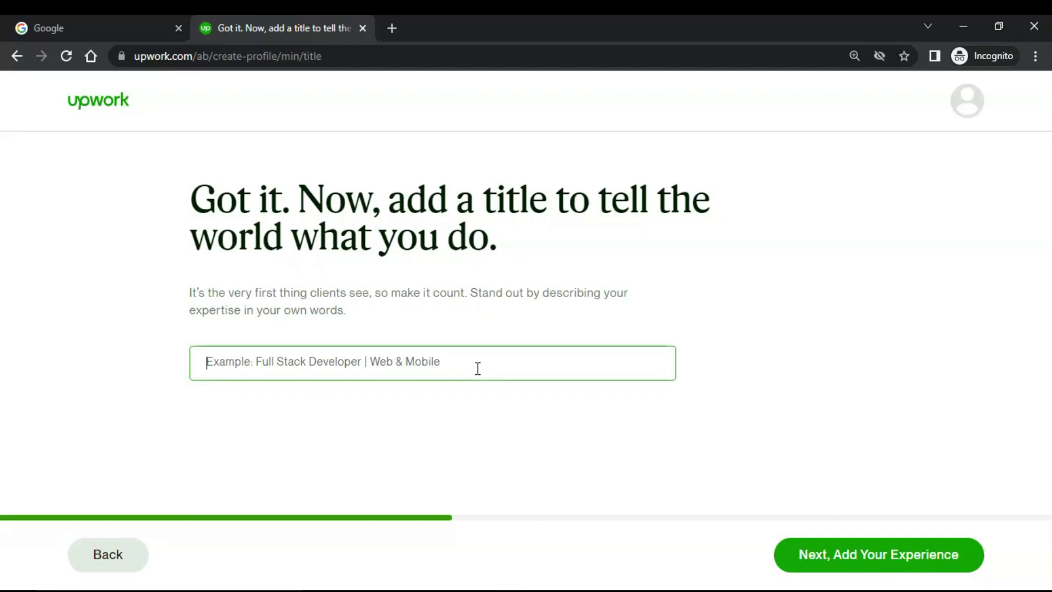
pyautogui.write('wordpress')
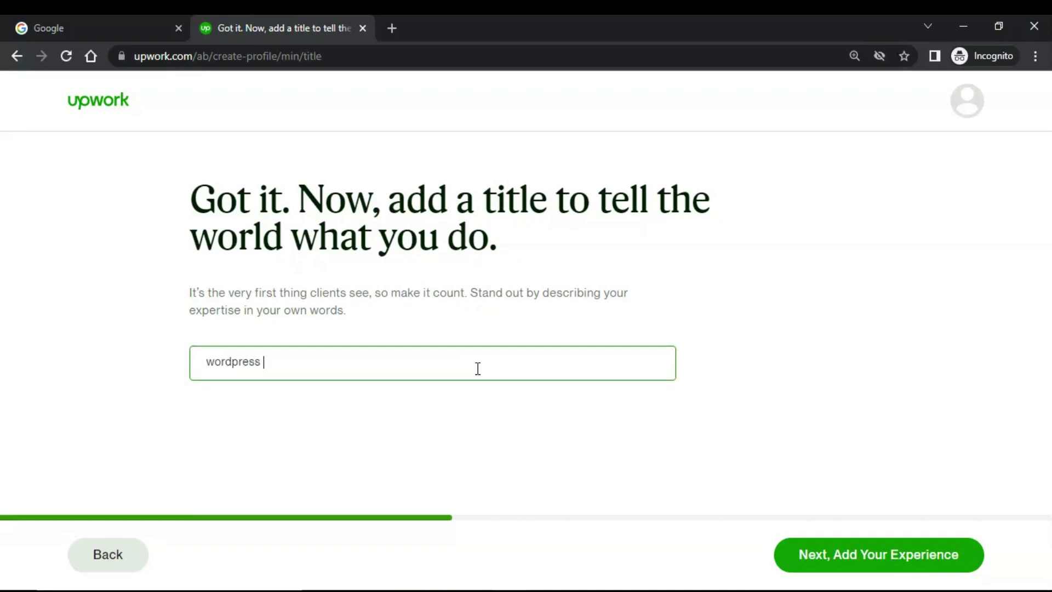
pyautogui.write(' Developer')
pyautogui.click(839, 557)
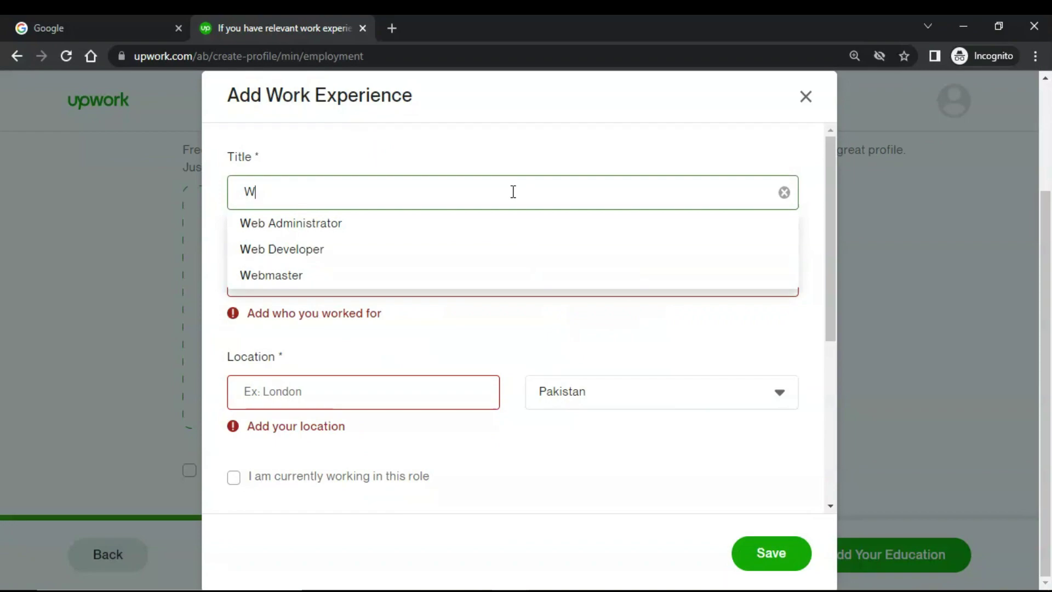
# Enter job title Web Developer, company Avery Dennison, and location New York, United States
pyautogui.write('e')
pyautogui.click(366, 249)
pyautogui.click(349, 278)
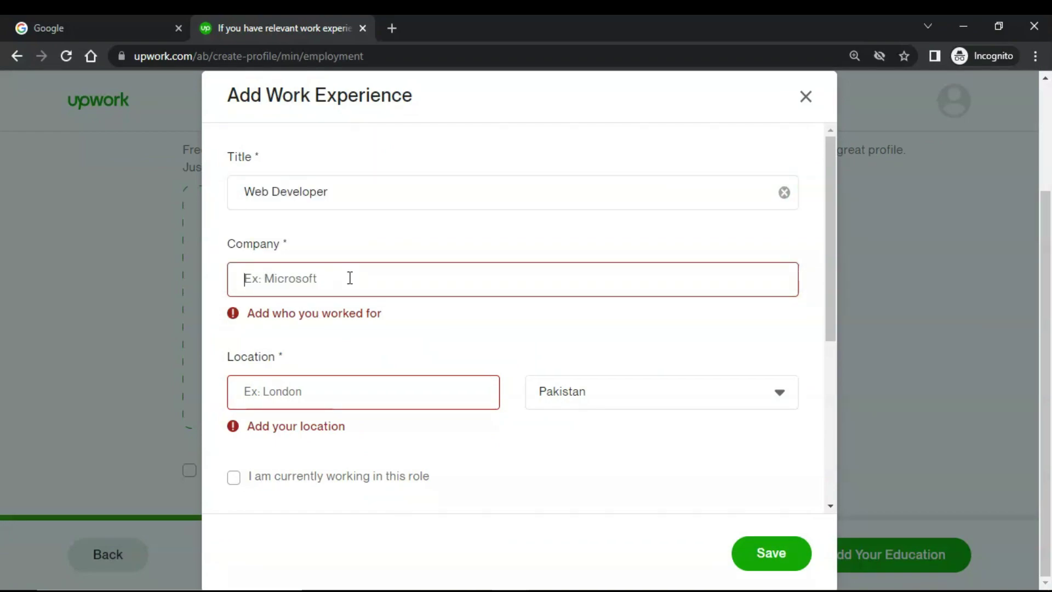
pyautogui.write('Denn')
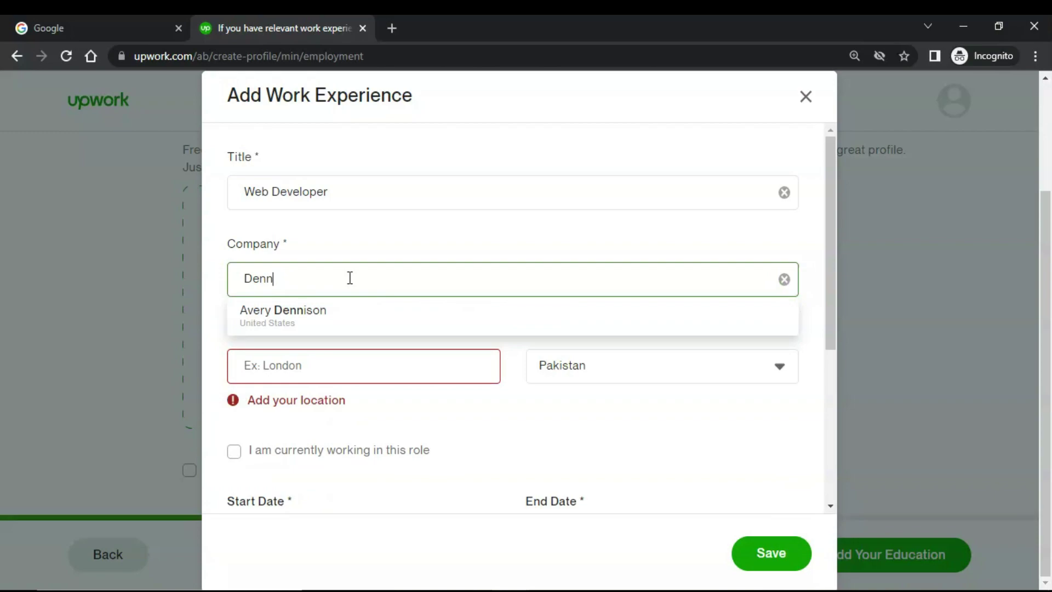
pyautogui.click(322, 326)
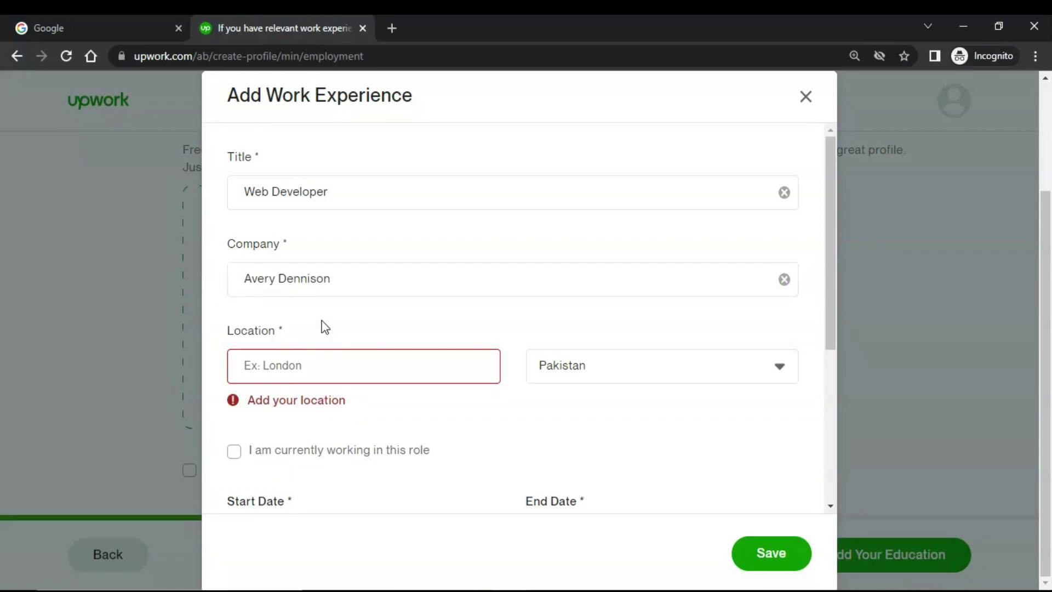
pyautogui.scroll(-1, 325, 327)
pyautogui.click(321, 327)
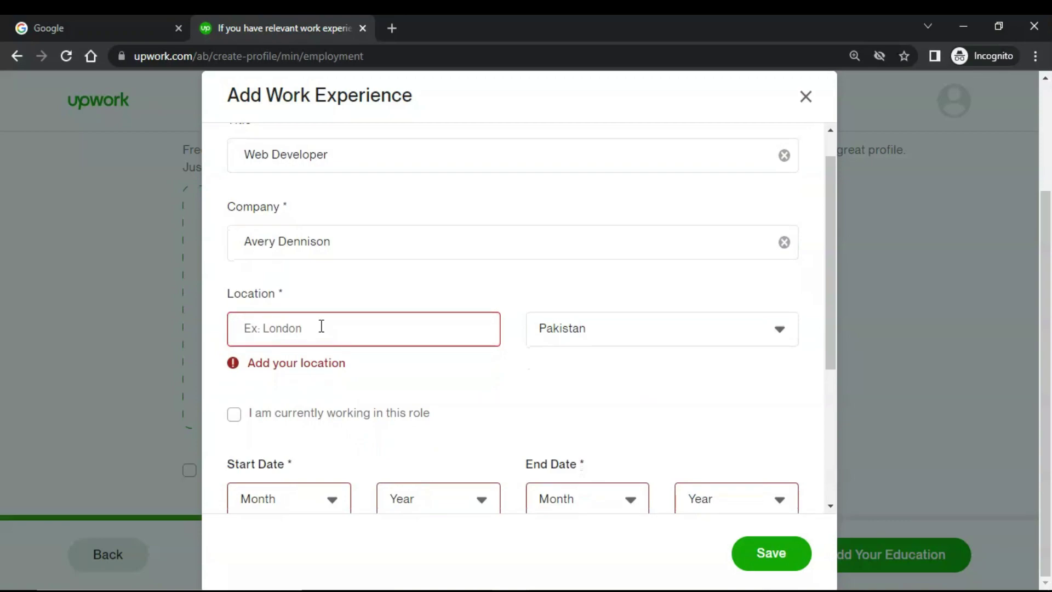
pyautogui.write('New you')
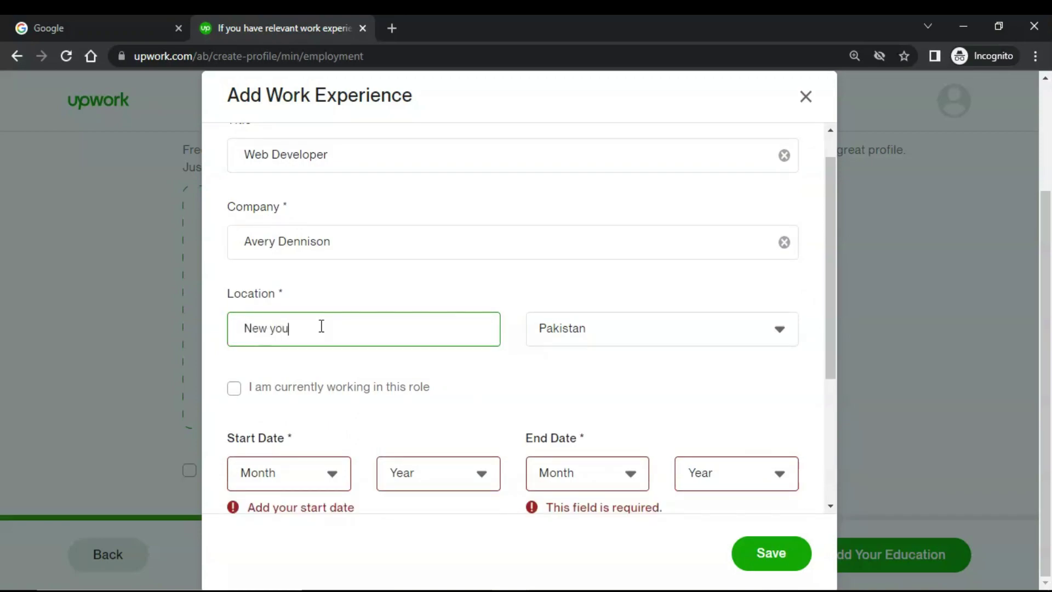
pyautogui.press('BackSpace')
pyautogui.write('rk')
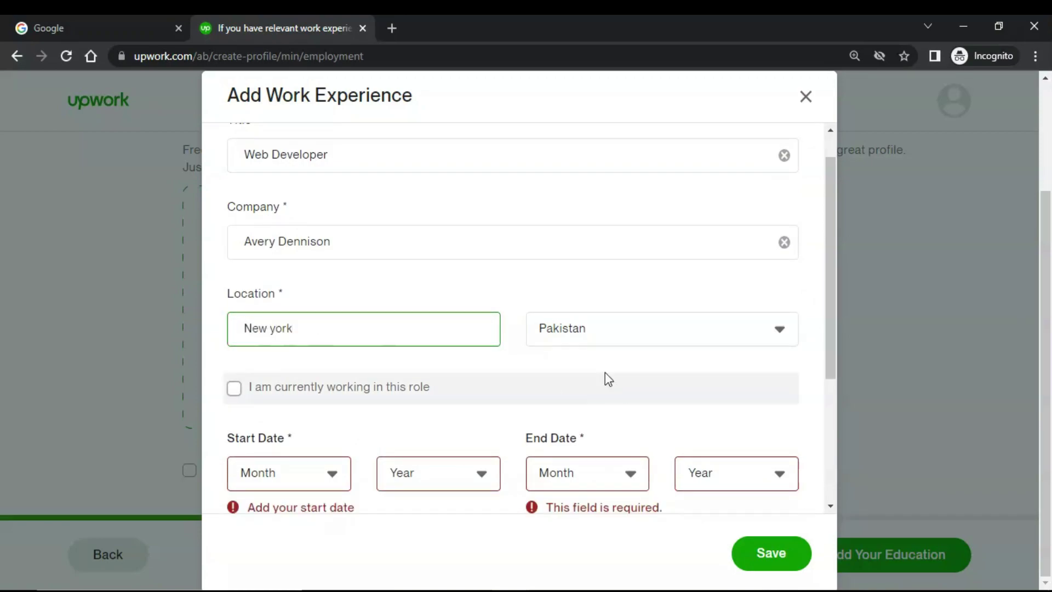
pyautogui.click(622, 335)
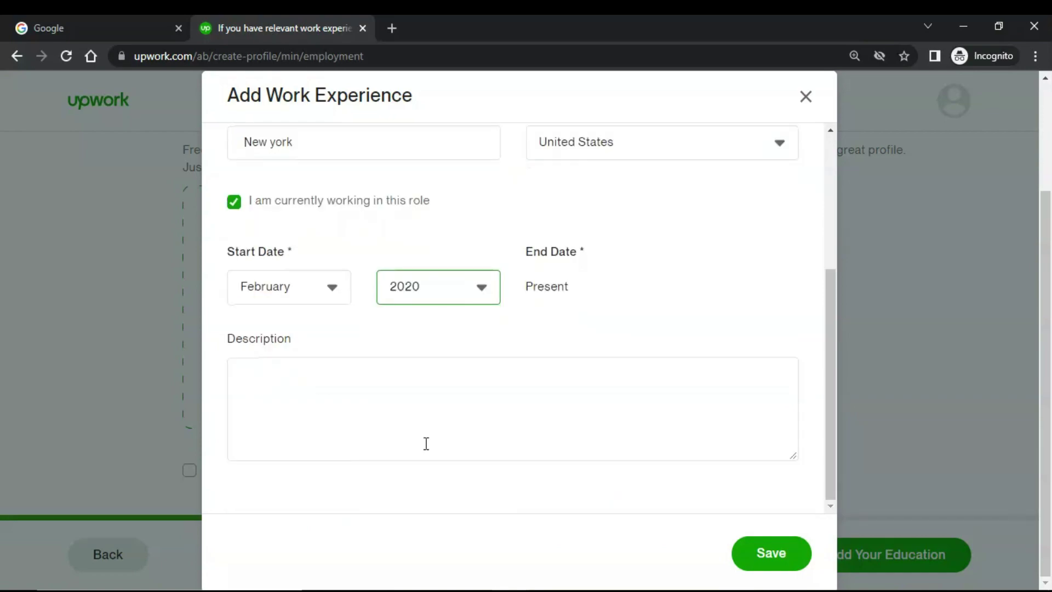
# Describe developing a fully functional, responsive WordPress website for the company, and save the job
pyautogui.click(437, 412)
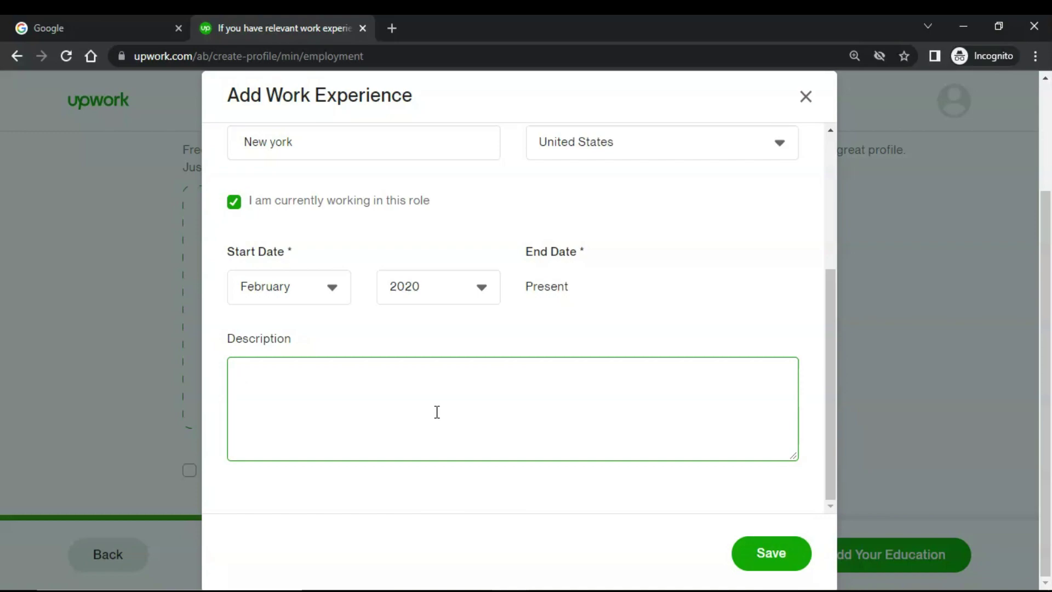
pyautogui.write('I')
pyautogui.write('developer')
pyautogui.press('BackSpace')
pyautogui.write('d a wordpres')
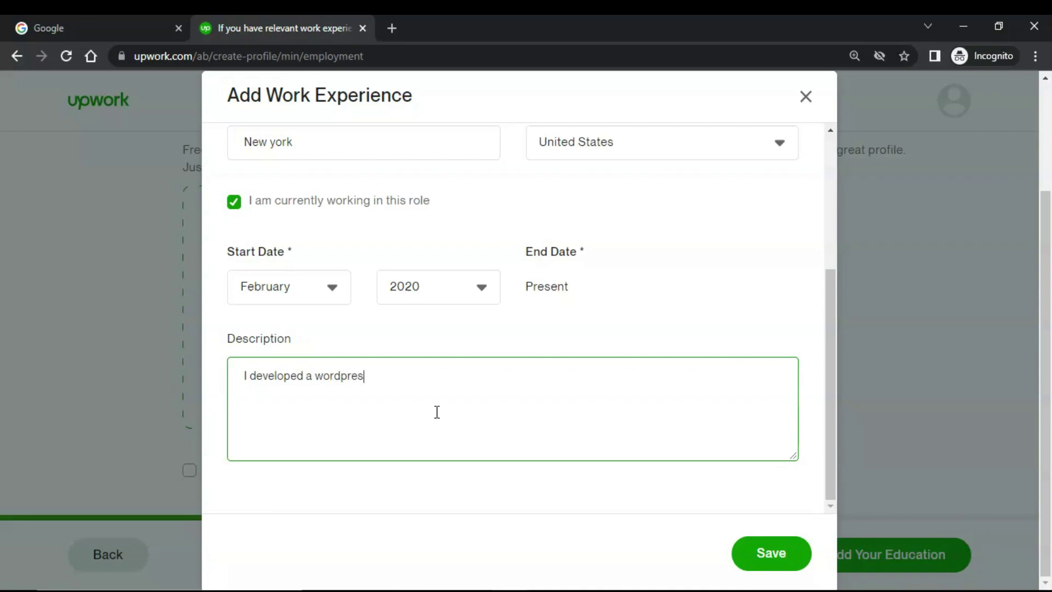
pyautogui.write('s website for this c')
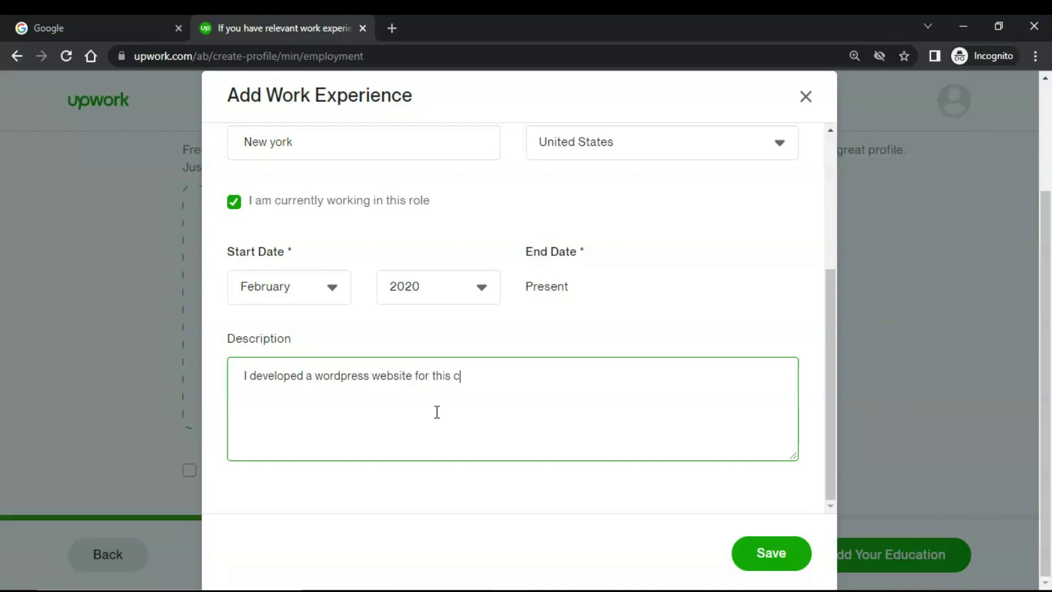
pyautogui.write('ompany and')
pyautogui.press('BackSpace')
pyautogui.press('BackSpace')
pyautogui.press('BackSpace')
pyautogui.press('BackSpace')
pyautogui.write(', a fully fuctional and')
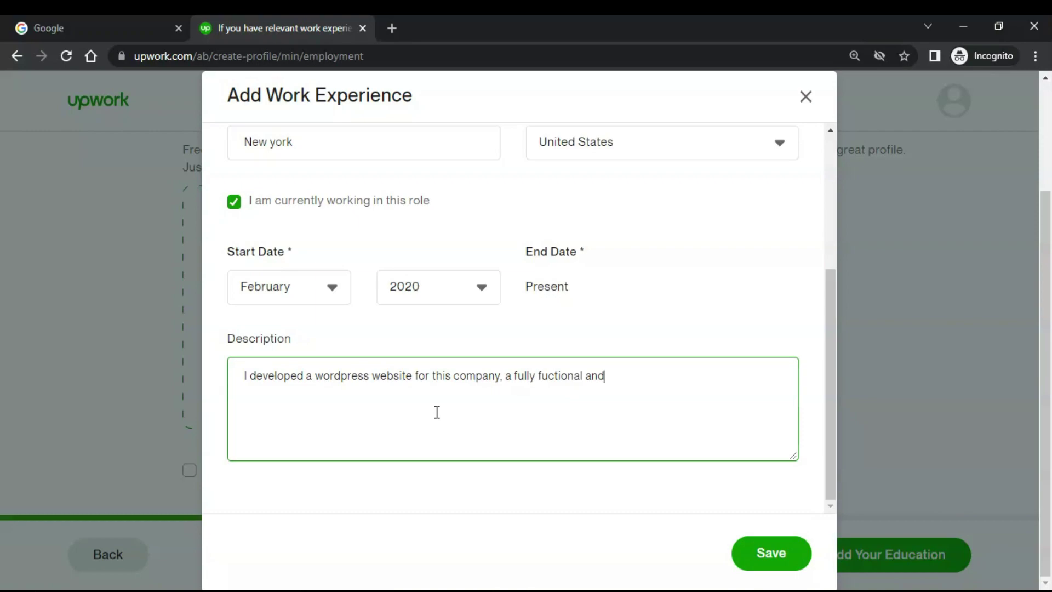
pyautogui.write(' resposive wordpress webw')
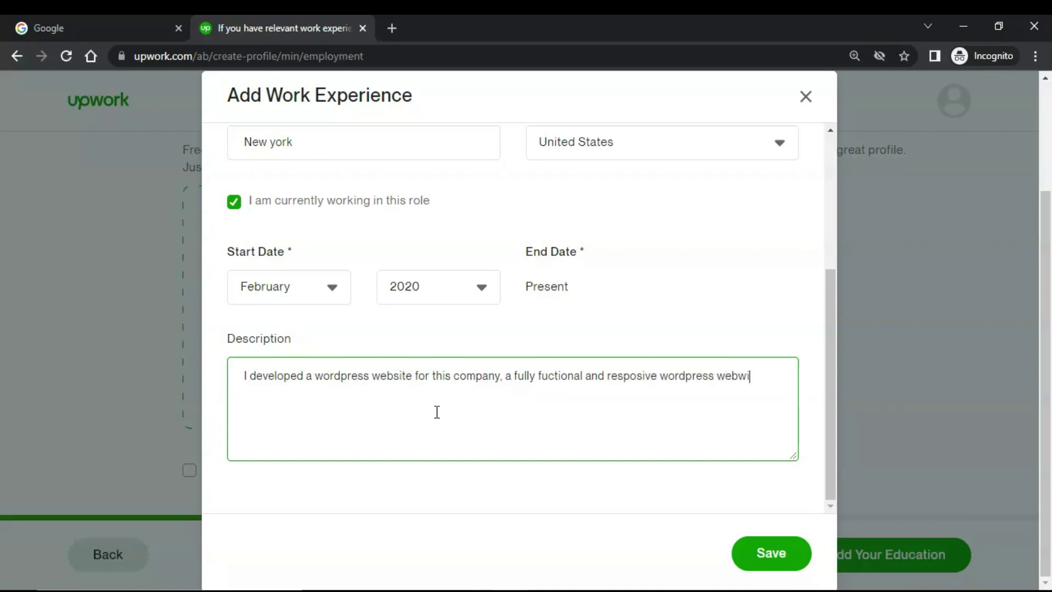
pyautogui.press('BackSpace')
pyautogui.write('site.')
pyautogui.click(784, 546)
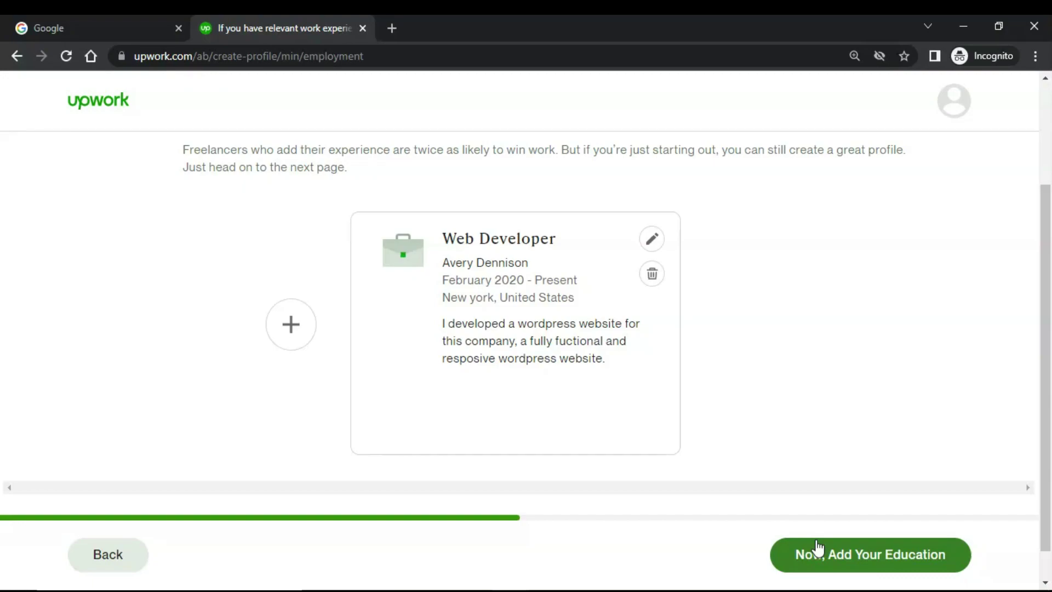
# Open the education form and start entering the school, Virtual University Of Pakistan
pyautogui.click(915, 570)
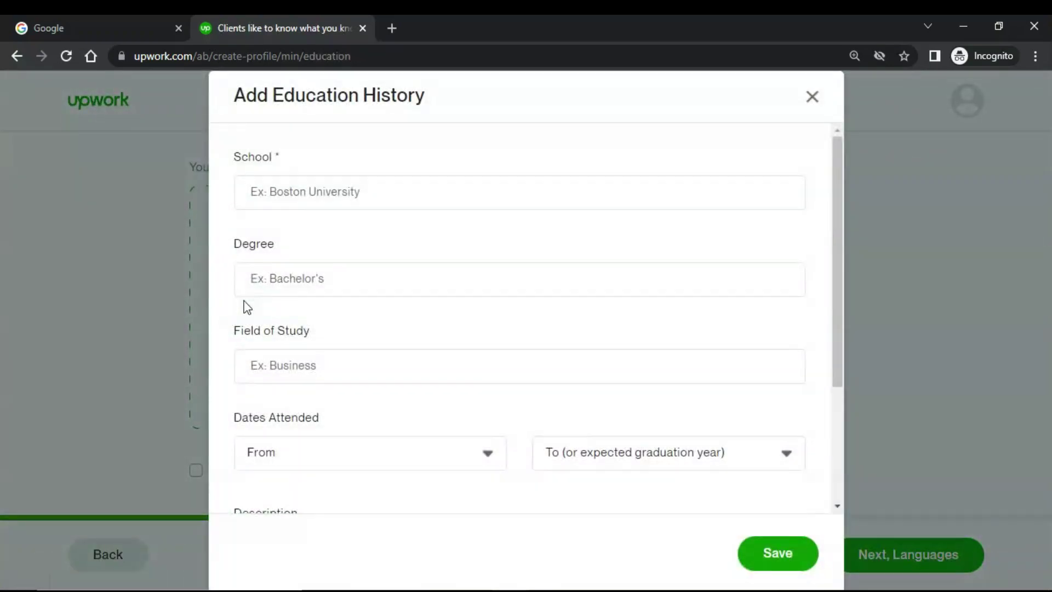
pyautogui.click(367, 195)
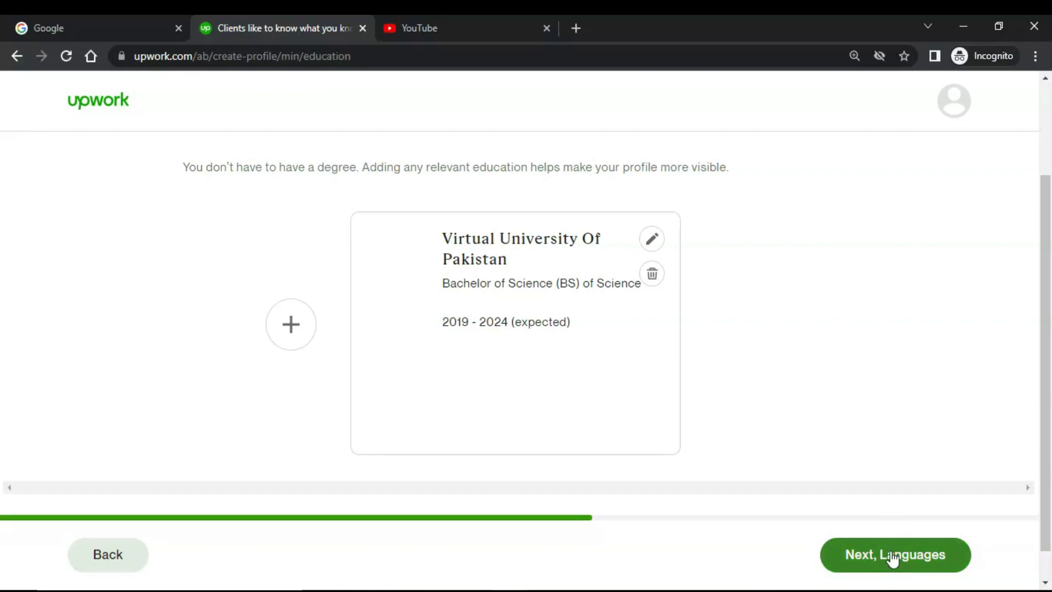
# Add Urdu at Native or Bilingual proficiency alongside English, then continue to skills
pyautogui.click(892, 557)
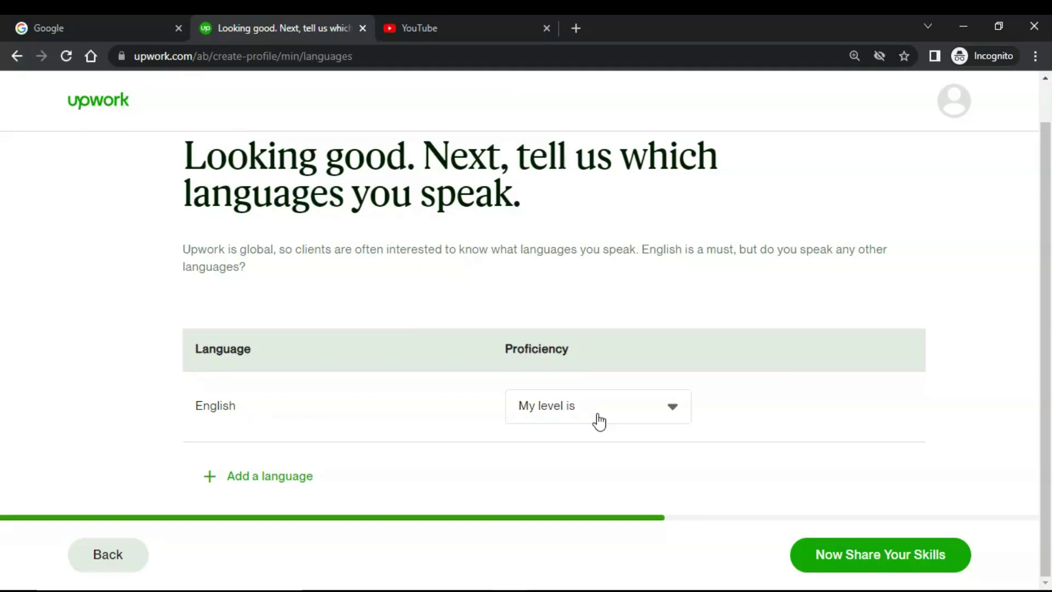
pyautogui.click(289, 477)
pyautogui.scroll(-1, 291, 484)
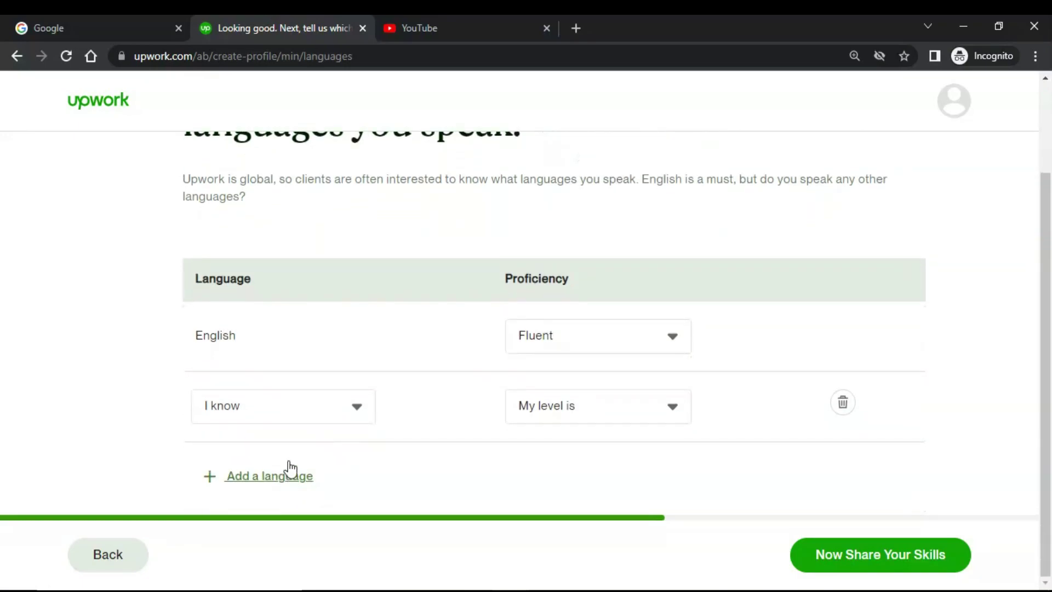
pyautogui.click(296, 418)
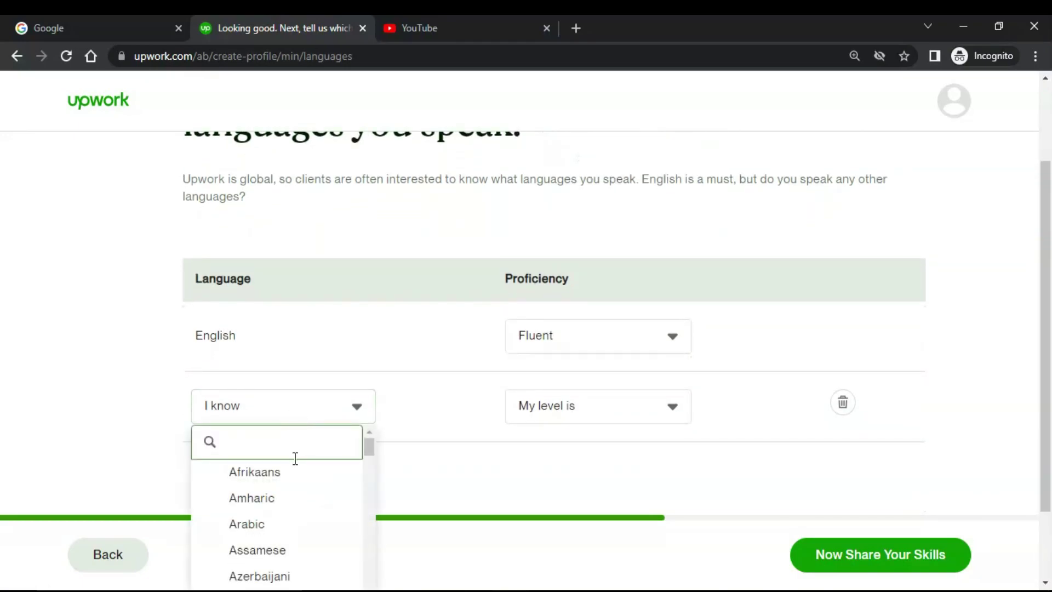
pyautogui.write('urd')
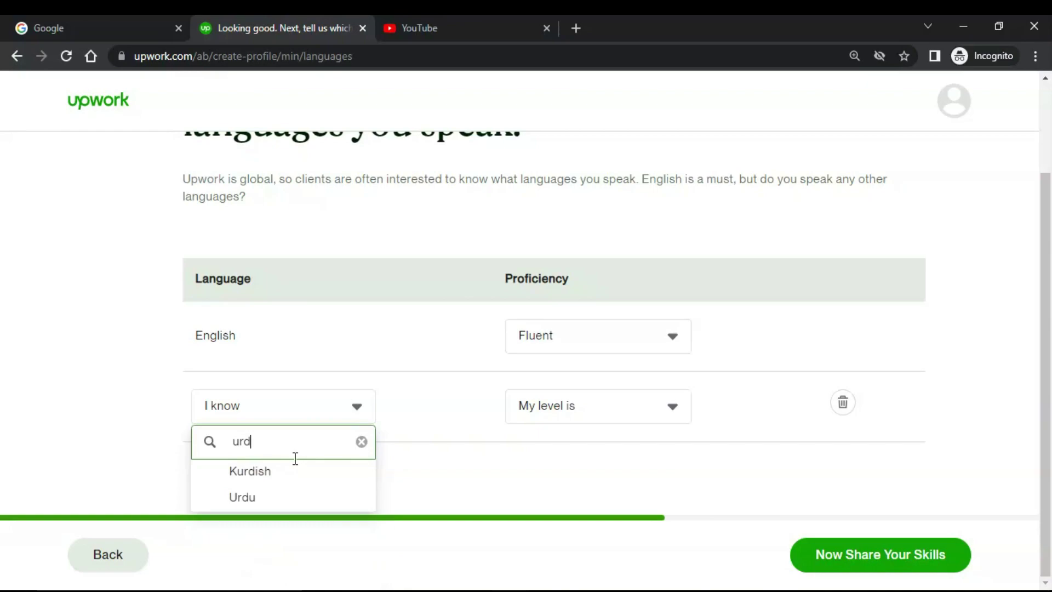
pyautogui.click(302, 503)
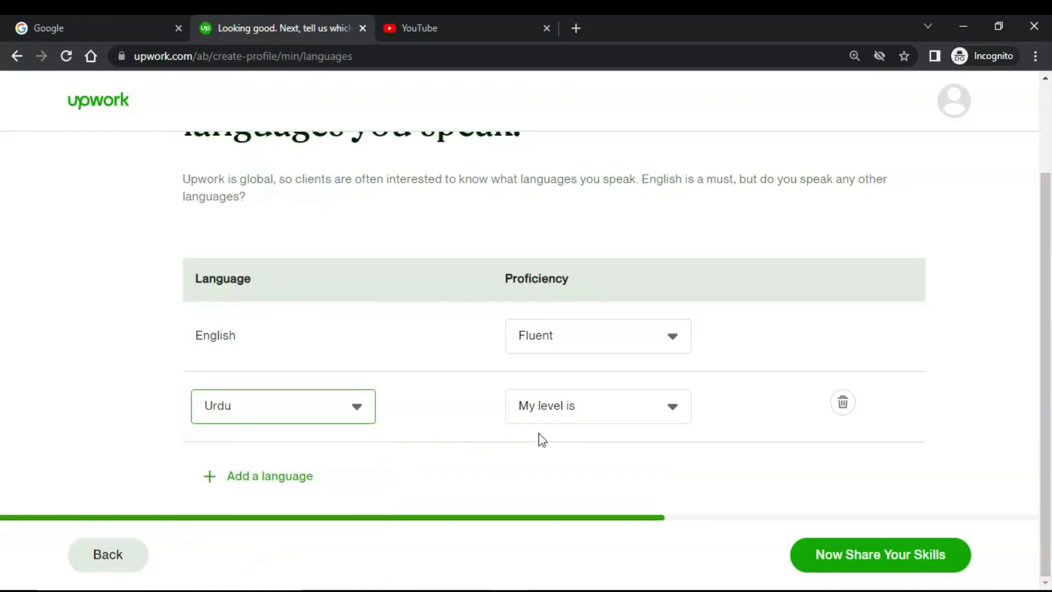
pyautogui.click(590, 419)
pyautogui.click(596, 554)
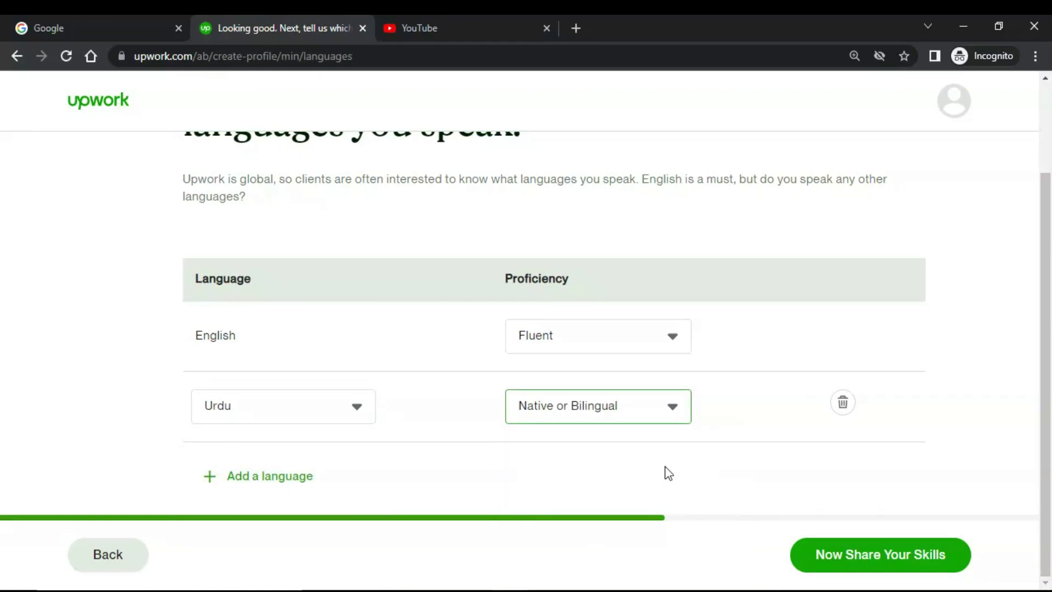
pyautogui.click(858, 559)
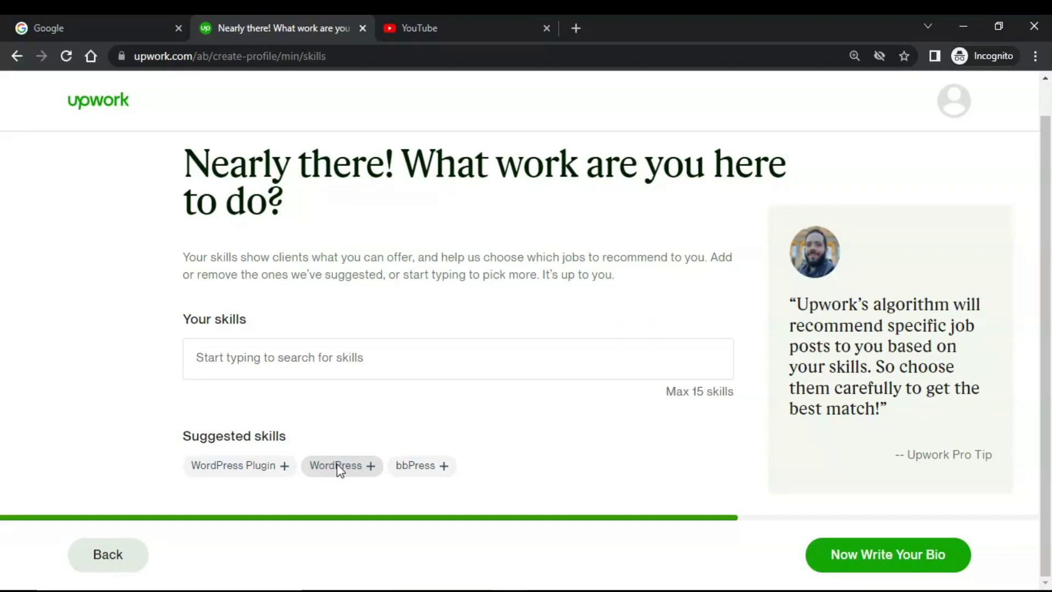
# Add WordPress, WordPress Plugin, WordPress Development and more searched skills, up to fifteen
pyautogui.click(337, 464)
pyautogui.click(235, 472)
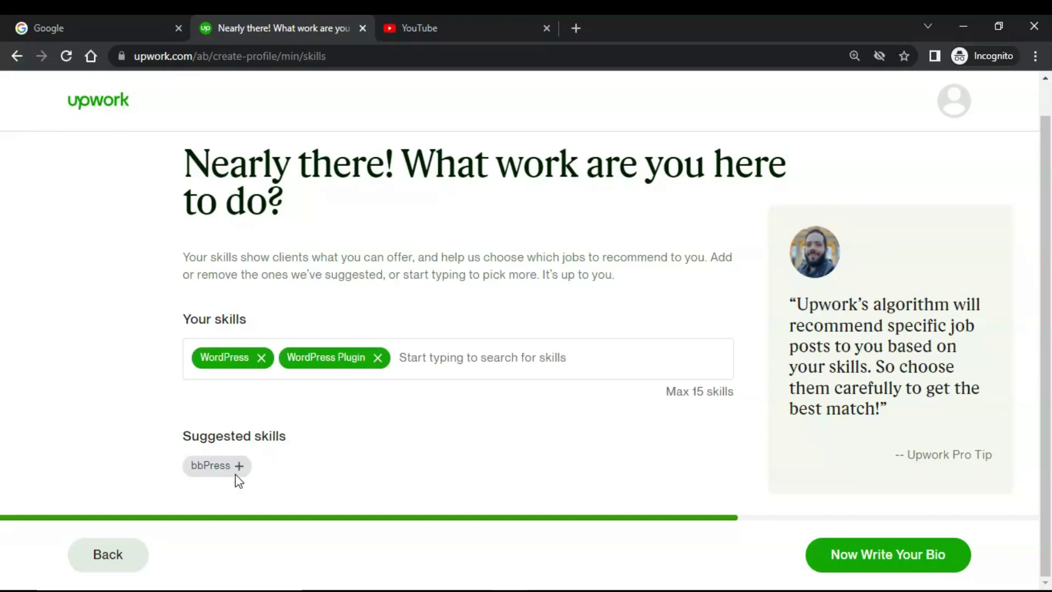
pyautogui.click(409, 360)
pyautogui.write('wordpress')
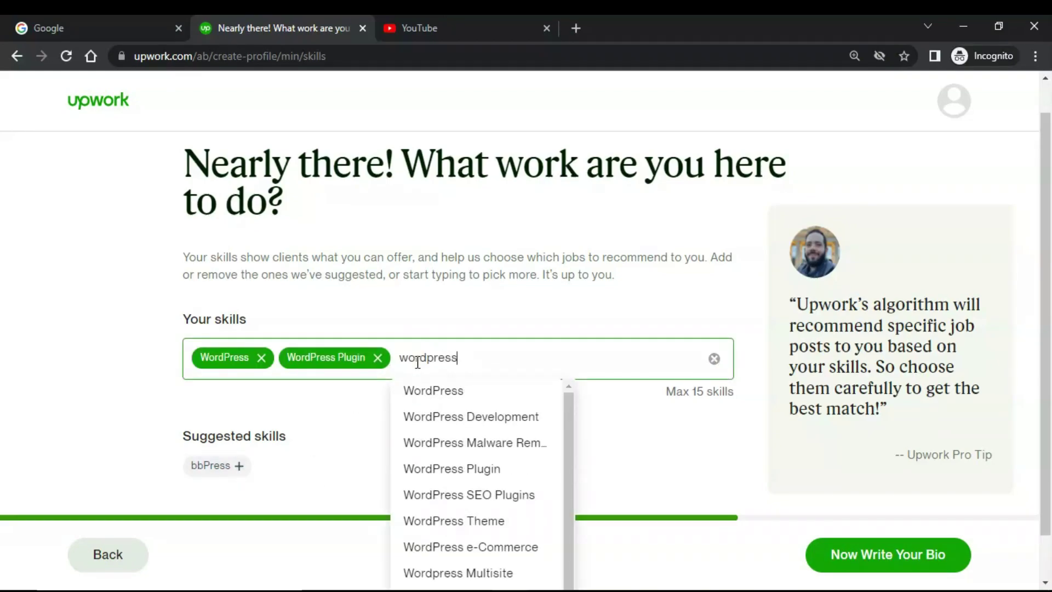
pyautogui.click(453, 417)
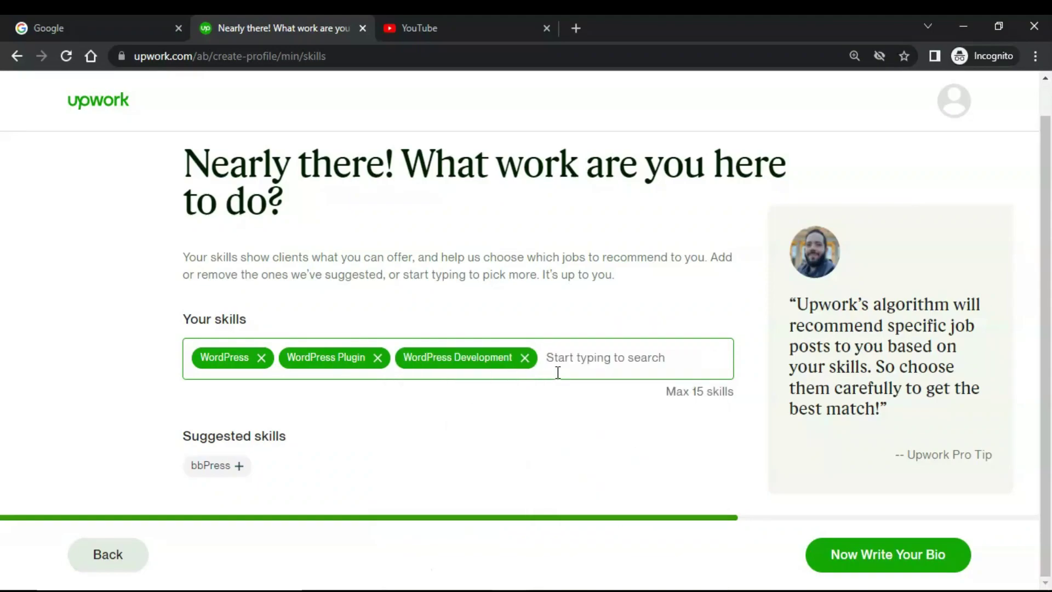
pyautogui.write('wd')
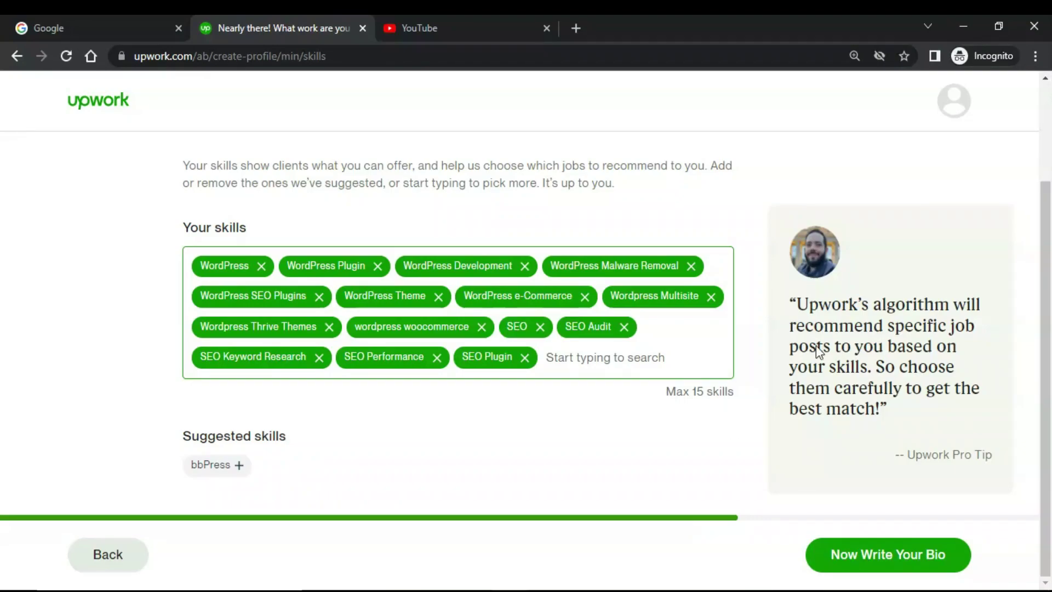
pyautogui.click(886, 570)
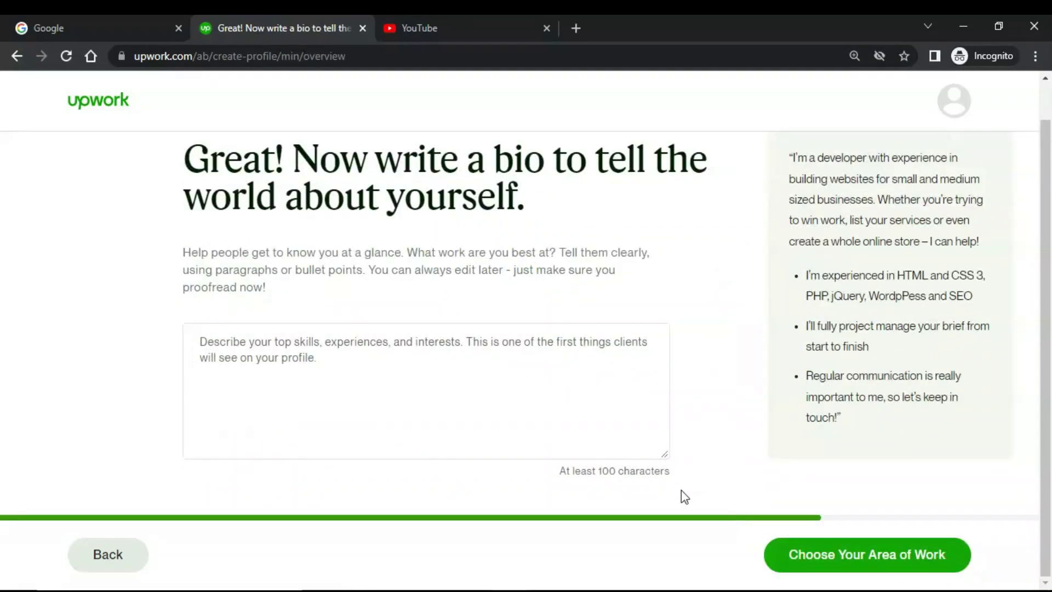
# Paste the prepared WordPress and SEO developer introduction into the bio box and review it
pyautogui.click(450, 369)
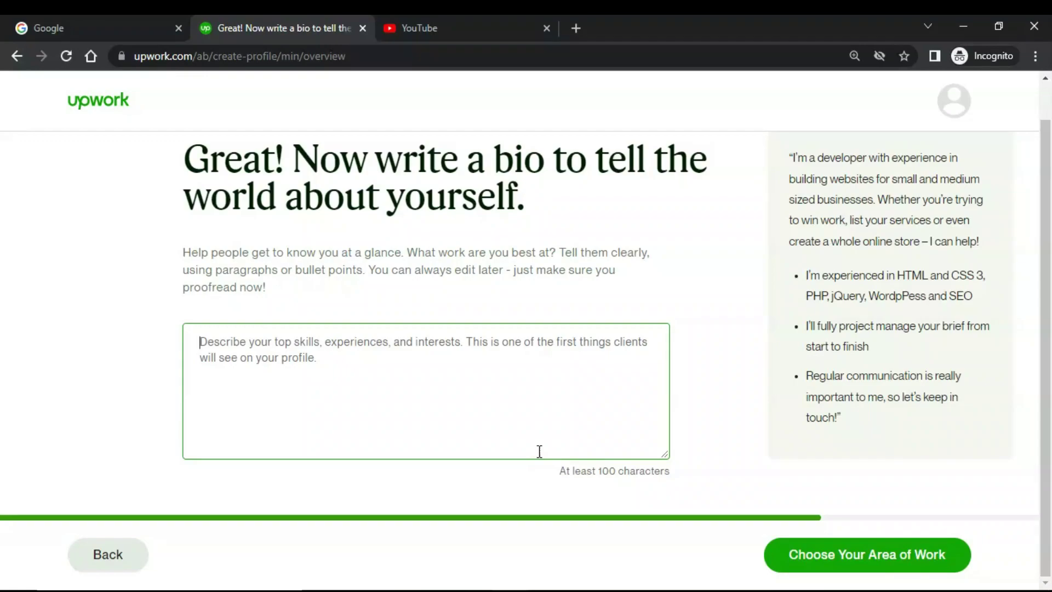
pyautogui.write('Hello and thanks for viewing my profile!  Before you get started, please consider that I never make random applies and if I applied to one of your projects it means I understand the requirements, believe the projects suit my skills, and at the end will deliver quality work.  I am a WordPress developer and SEO expert. Developed very responsive and SEO friendly websites. Feel free to reach out to me. If You are looking for a WordPress Website that is responsive, clean, optimized, SEO friendly, and customized to your need, then kindly contact me you will not be ashamed of by choosing me.  I will design any website and do SEO based on your requirement be it portfolio, blogging, business, and other!  Regards,')
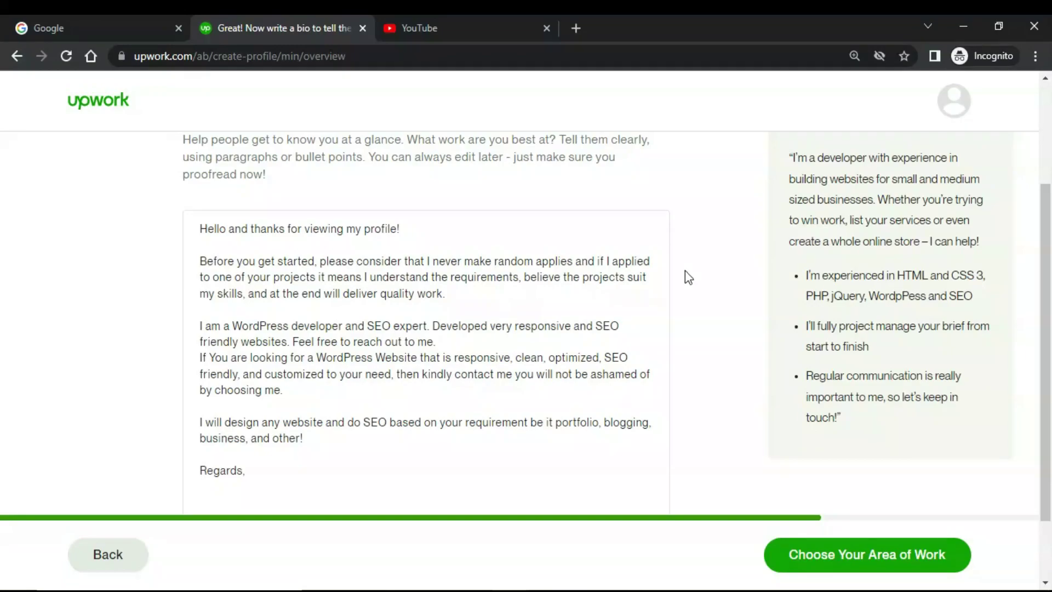
pyautogui.scroll(3, 685, 271)
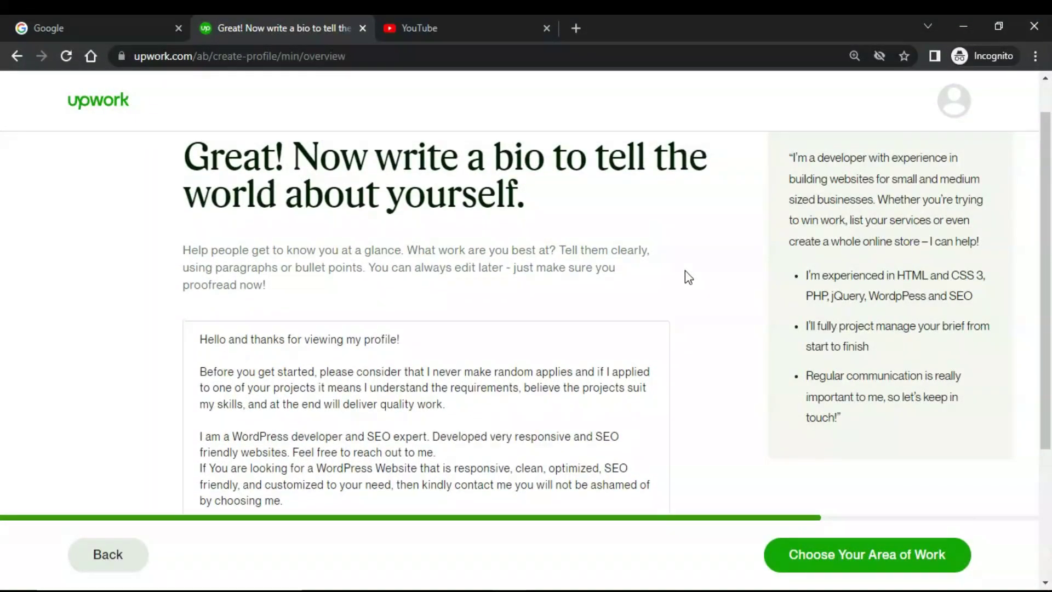
pyautogui.scroll(-2, 686, 271)
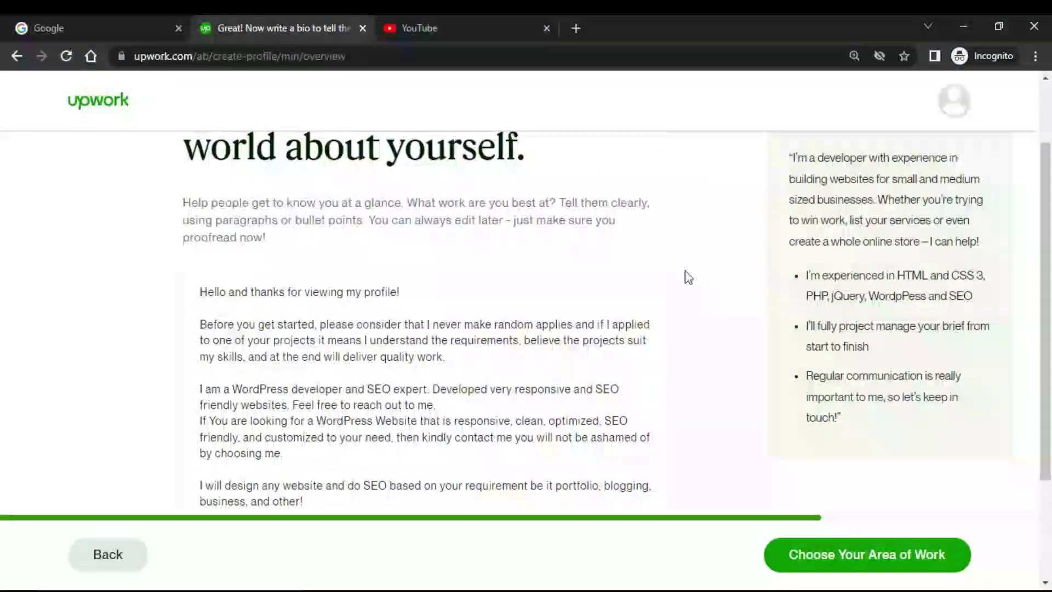
pyautogui.scroll(-2, 685, 270)
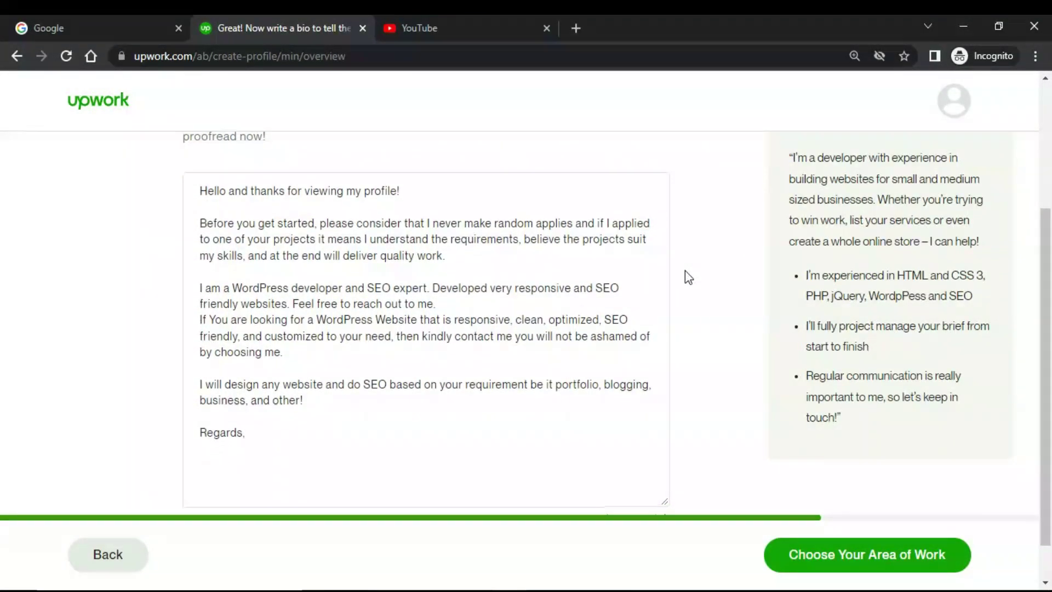
pyautogui.scroll(-1, 685, 271)
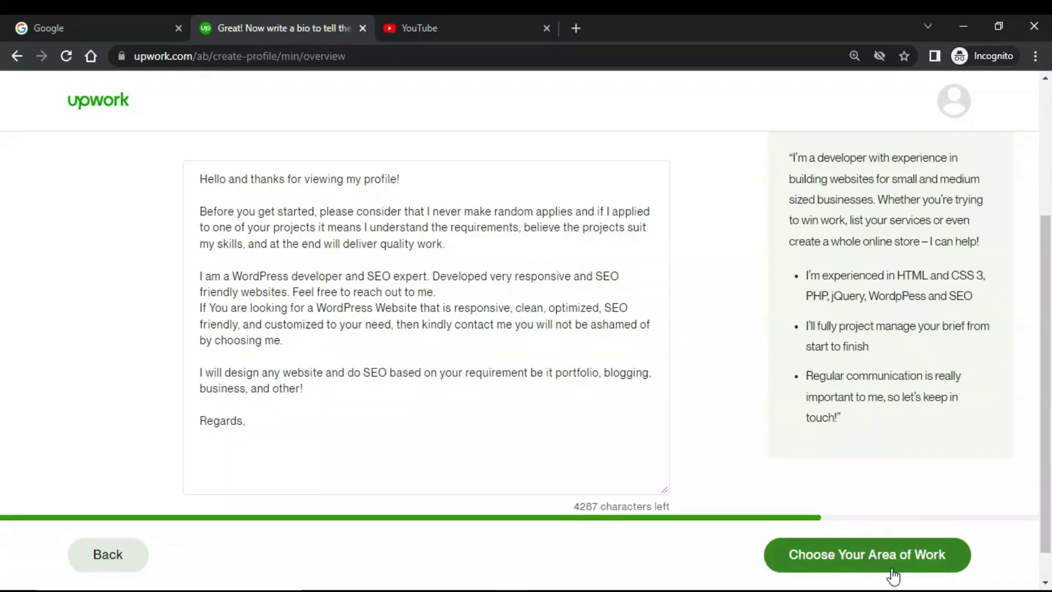
# Select category Web, Mobile & Software Dev and subcategory Web Development, then continue to rates
pyautogui.click(869, 571)
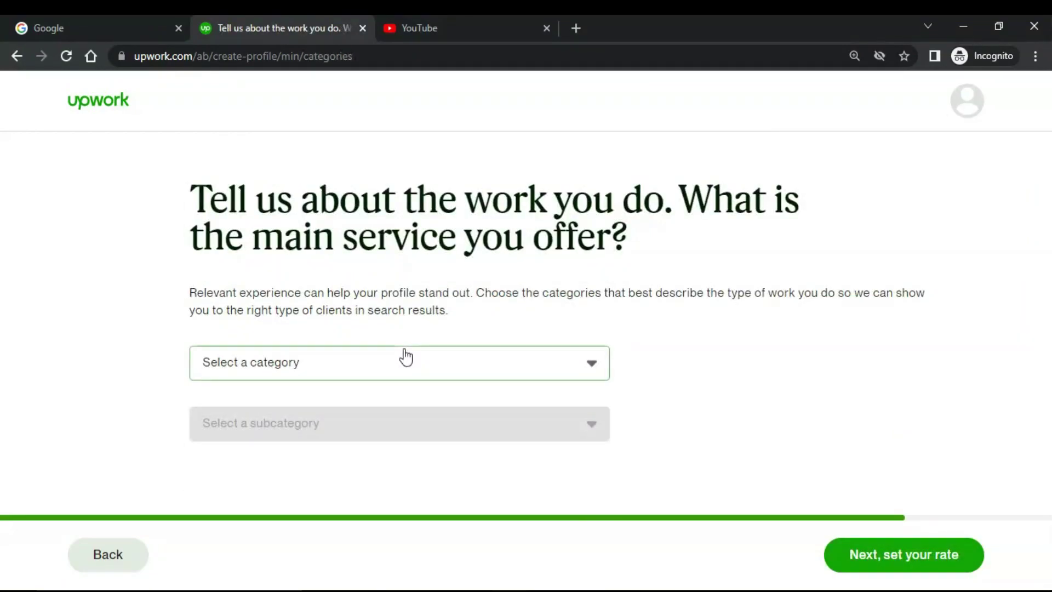
pyautogui.click(406, 357)
pyautogui.scroll(-4, 446, 453)
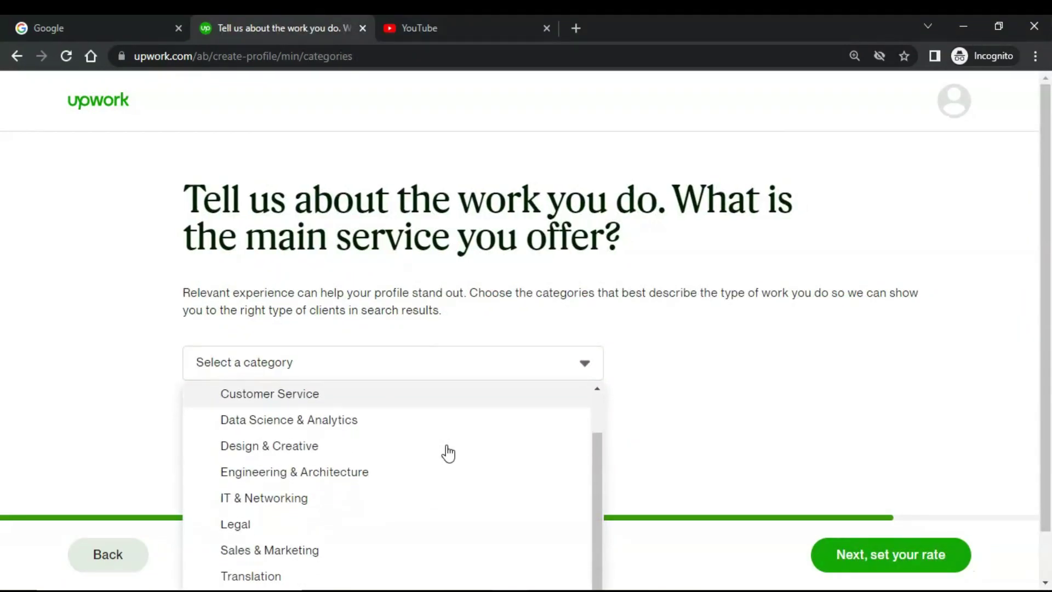
pyautogui.click(347, 551)
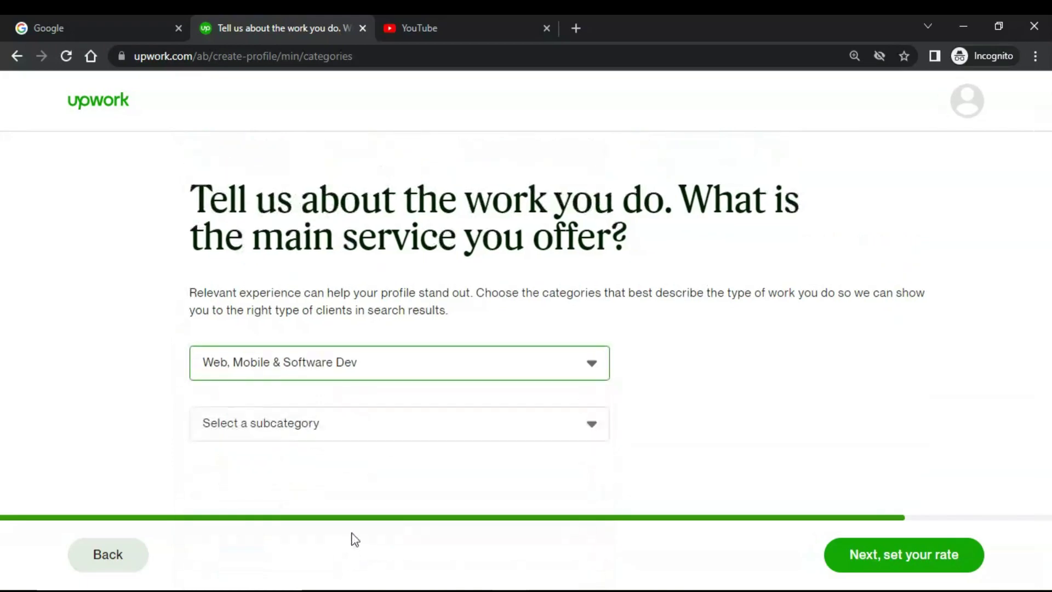
pyautogui.click(392, 428)
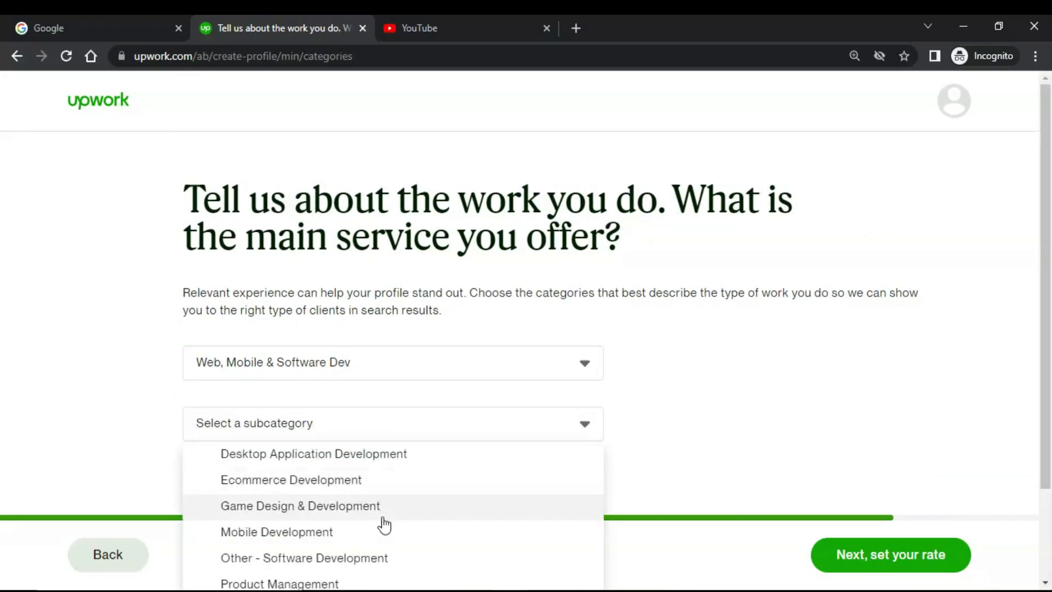
pyautogui.scroll(-2, 385, 525)
pyautogui.click(338, 573)
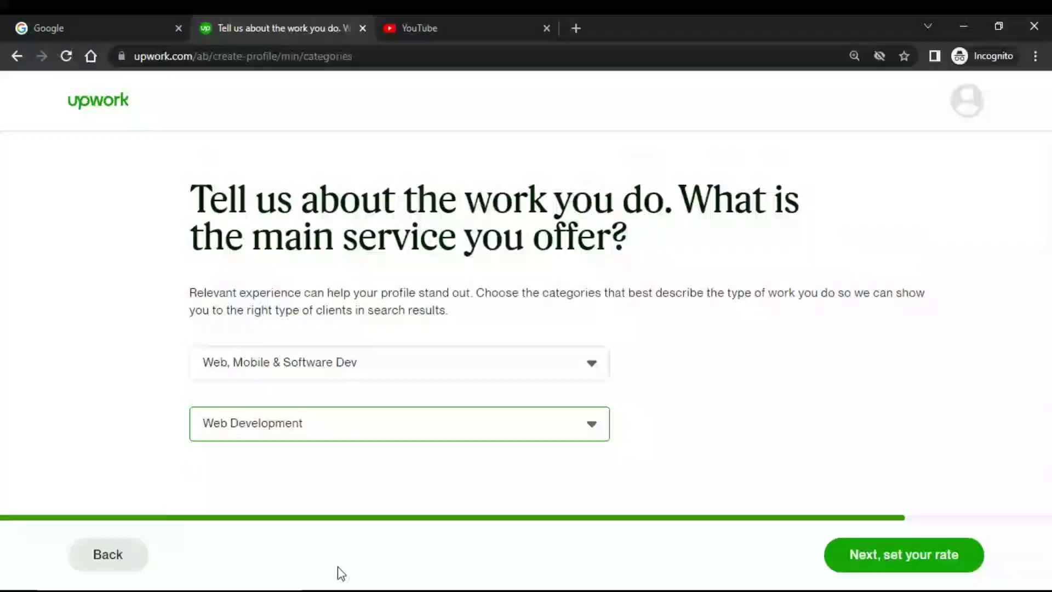
pyautogui.click(915, 559)
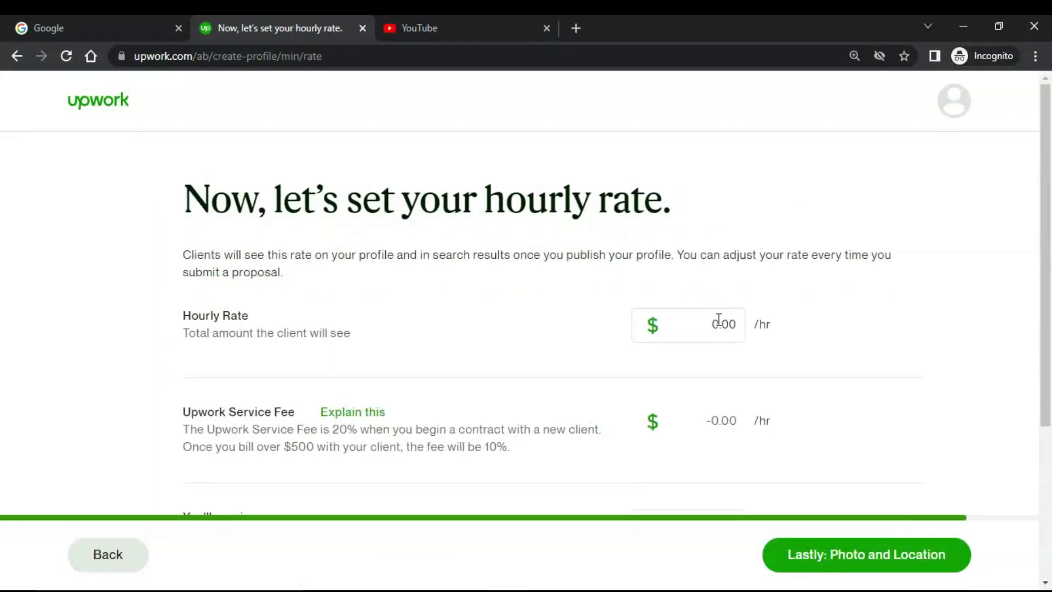
# Enter a $10.00 hourly rate, check the $8.00 received after fees, and continue
pyautogui.click(719, 321)
pyautogui.write('10')
pyautogui.click(833, 331)
pyautogui.scroll(-4, 833, 331)
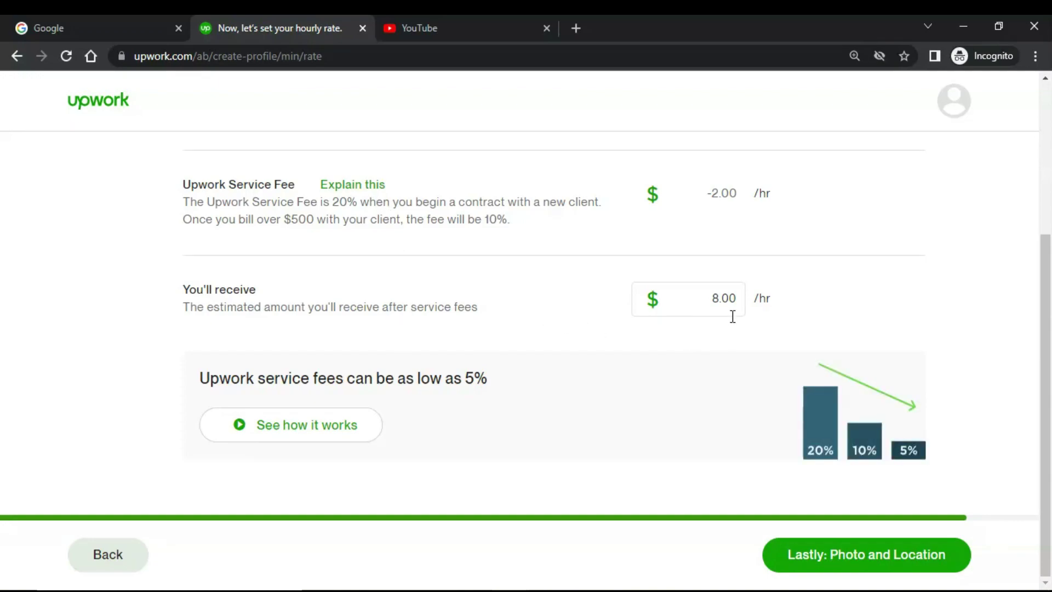
pyautogui.click(848, 561)
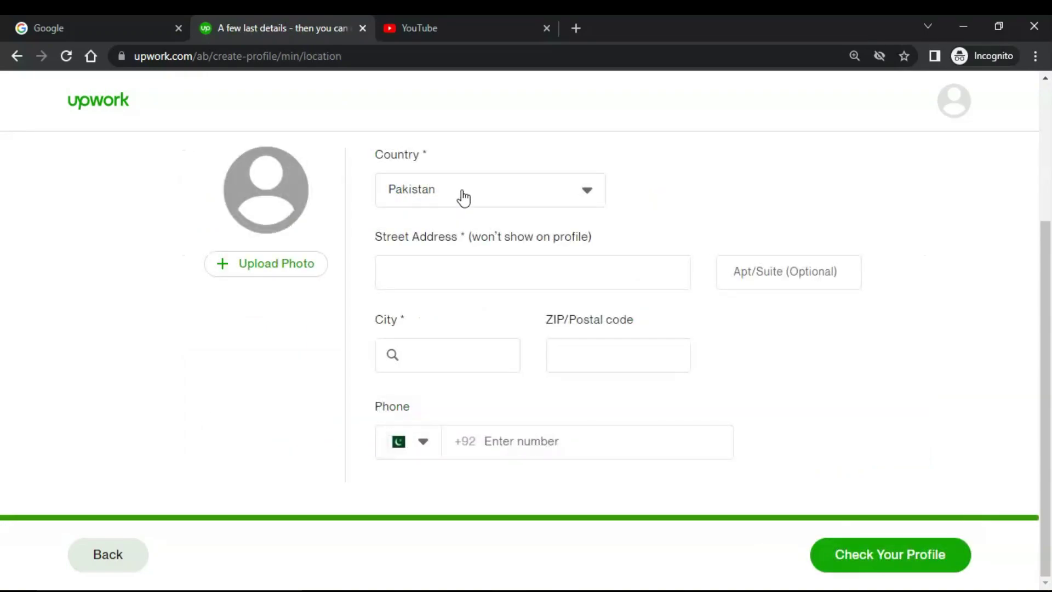
# Fill in the street address and phone number, upload a profile photo, and save the page
pyautogui.click(490, 278)
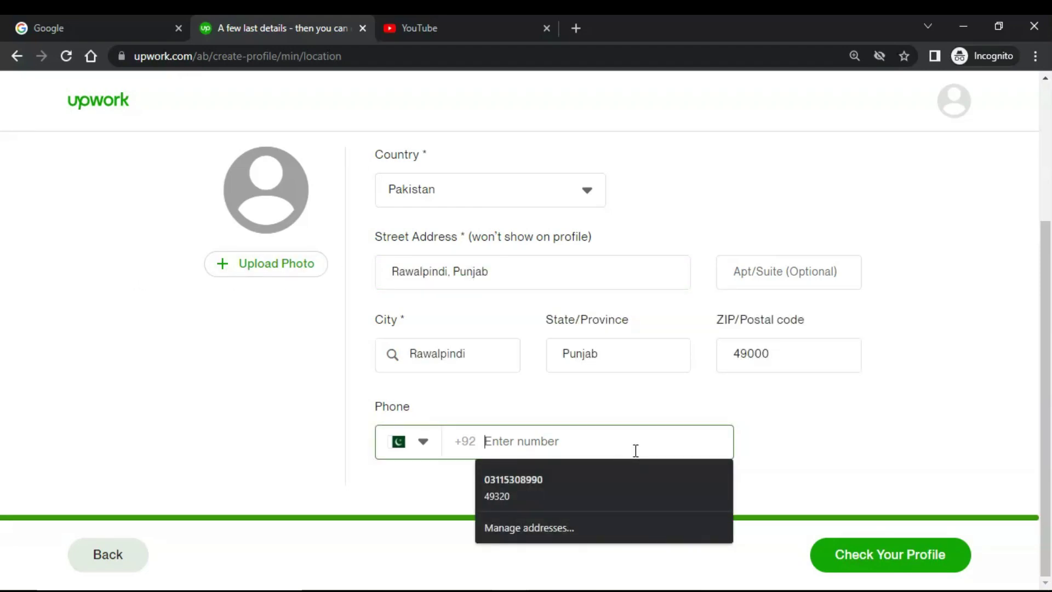
pyautogui.hotkey('ctrl', 'v')
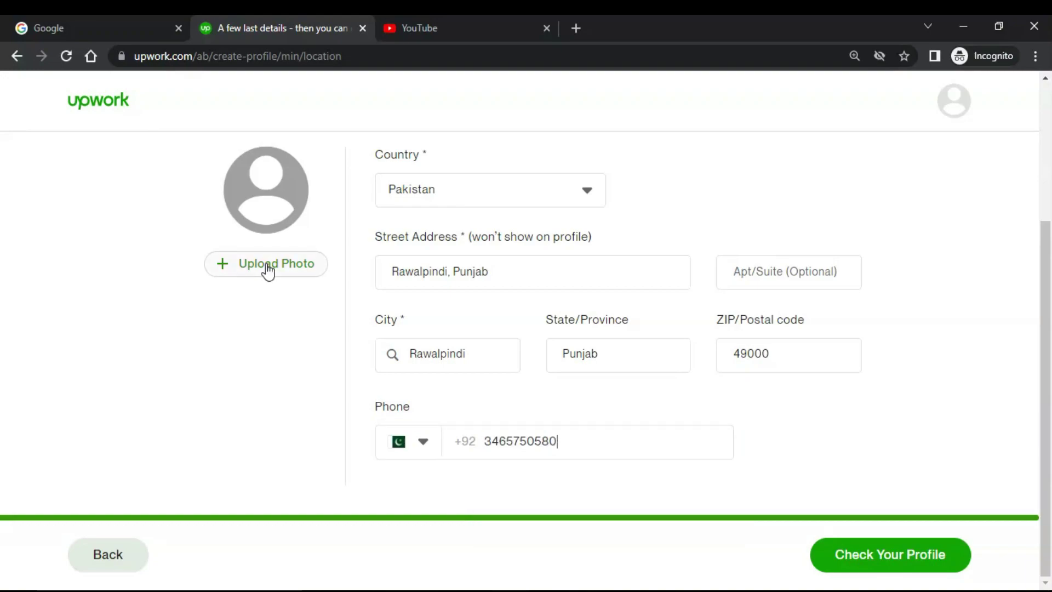
pyautogui.click(267, 264)
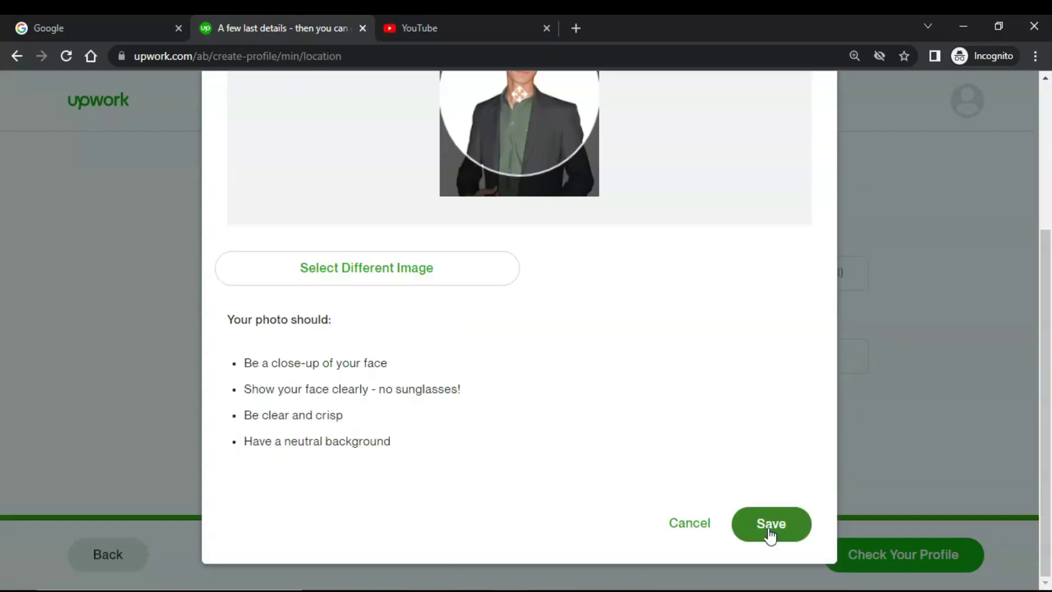
pyautogui.click(769, 532)
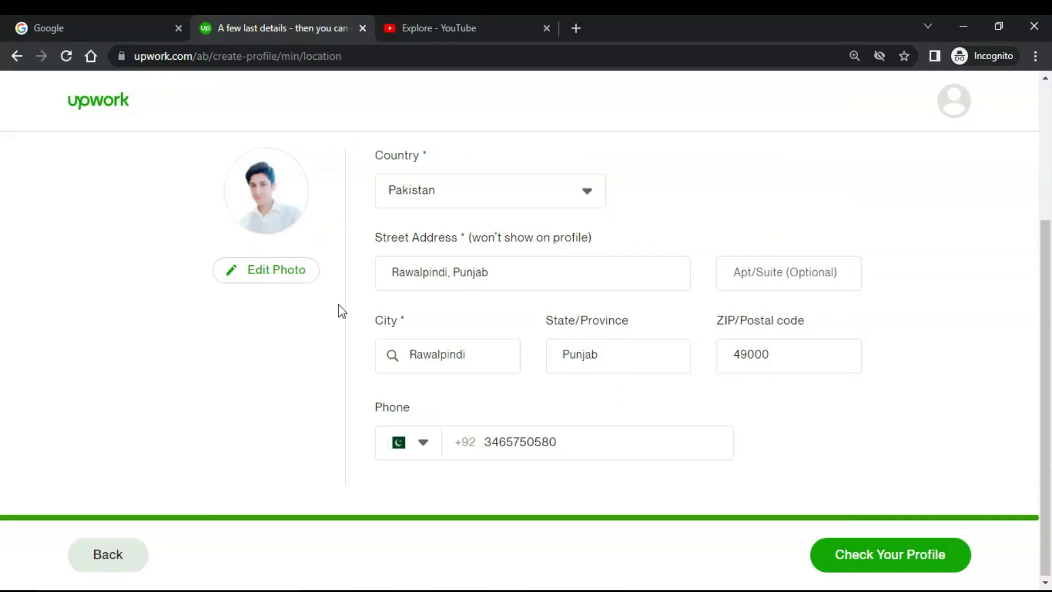
pyautogui.click(896, 560)
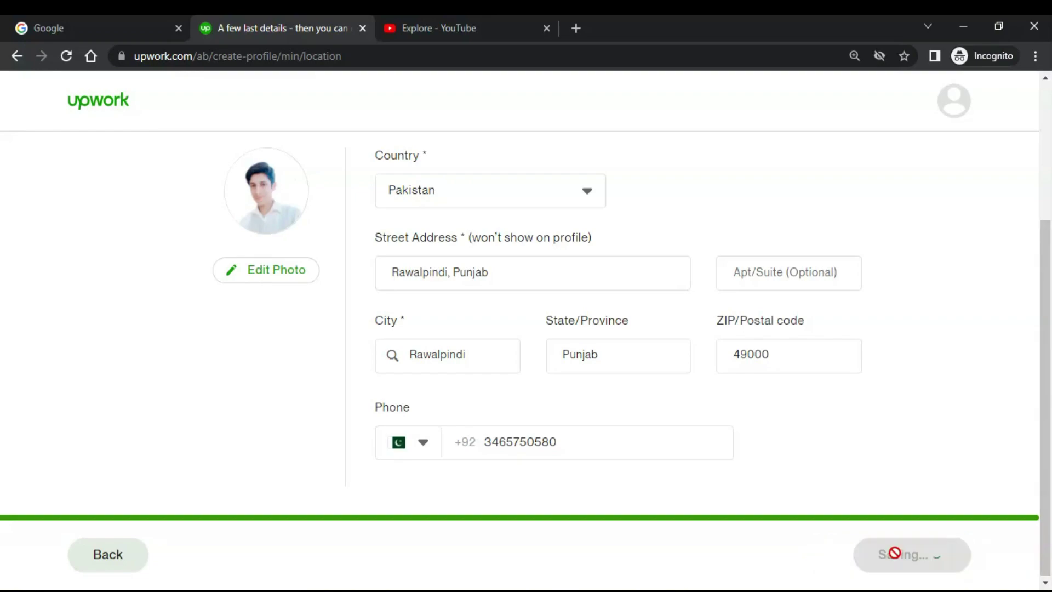
# Scroll through the profile summary down to Education History and submit the profile
pyautogui.scroll(-5, 871, 422)
pyautogui.scroll(-15, 874, 427)
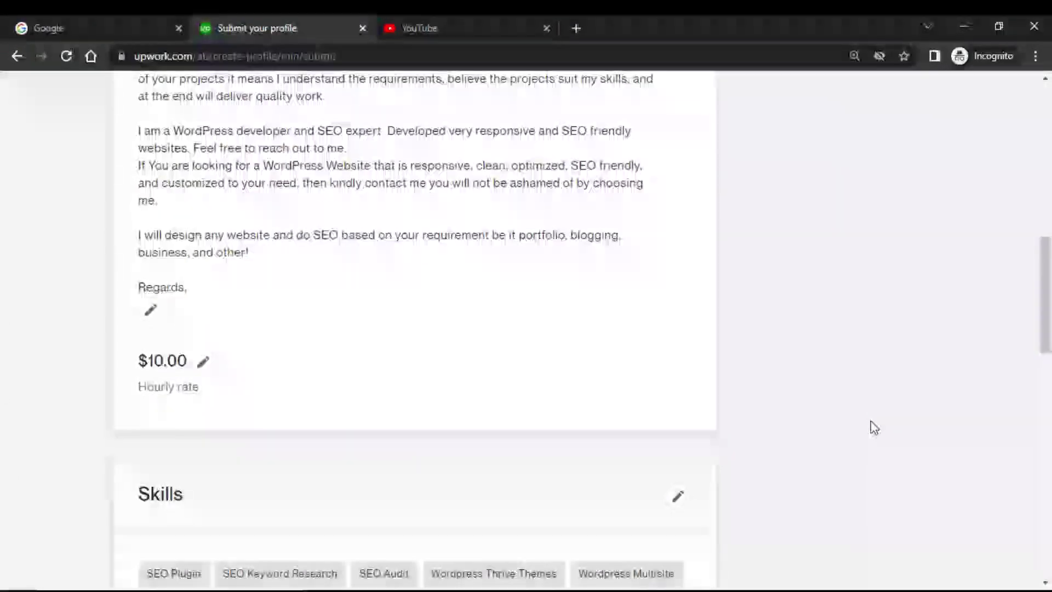
pyautogui.scroll(-5, 874, 427)
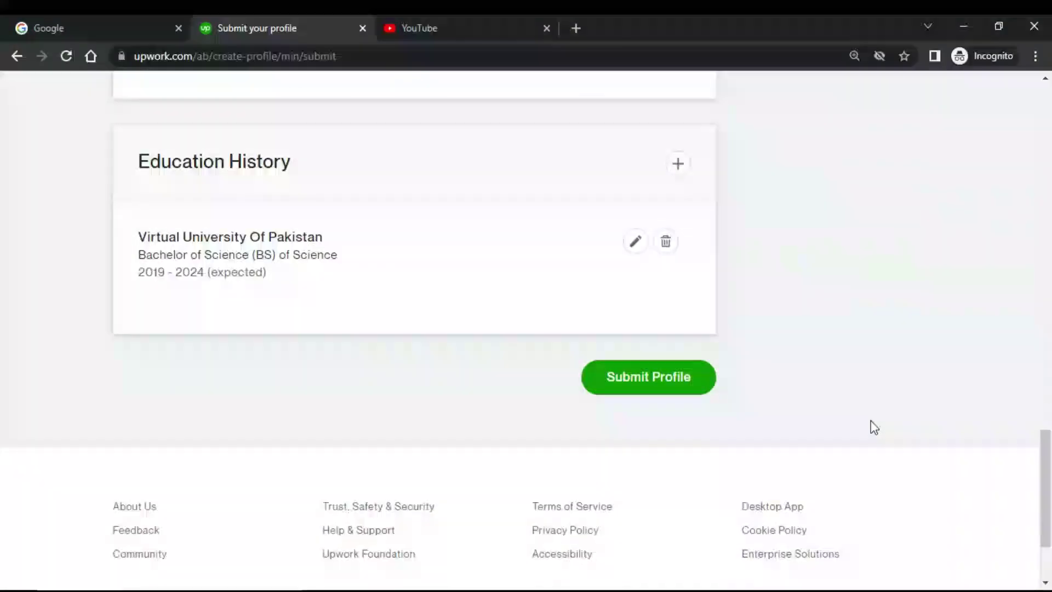
pyautogui.scroll(5, 874, 427)
pyautogui.scroll(-2, 871, 425)
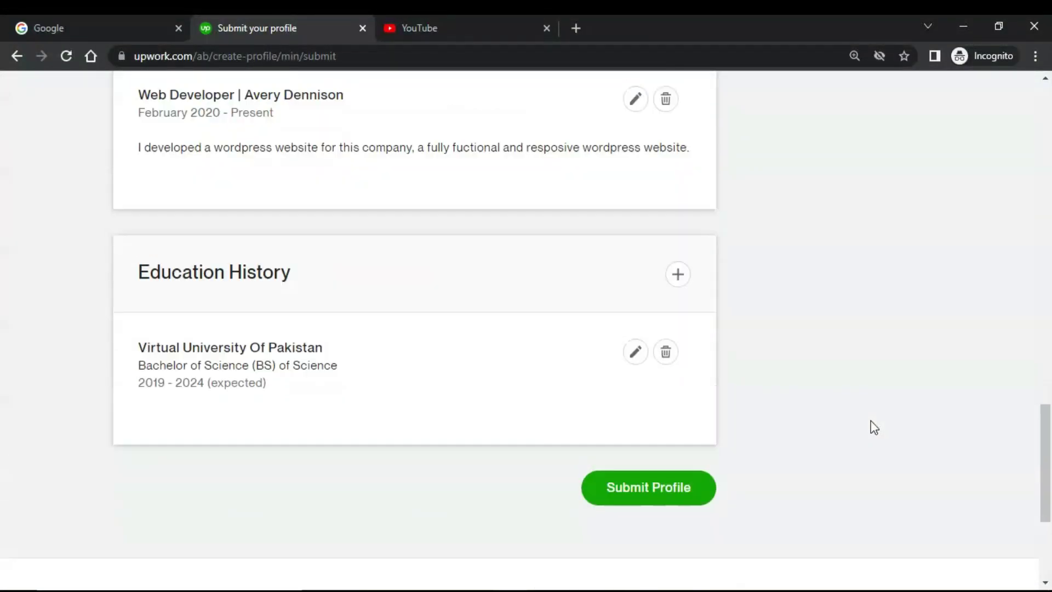
pyautogui.scroll(3, 681, 537)
pyautogui.scroll(-2, 719, 444)
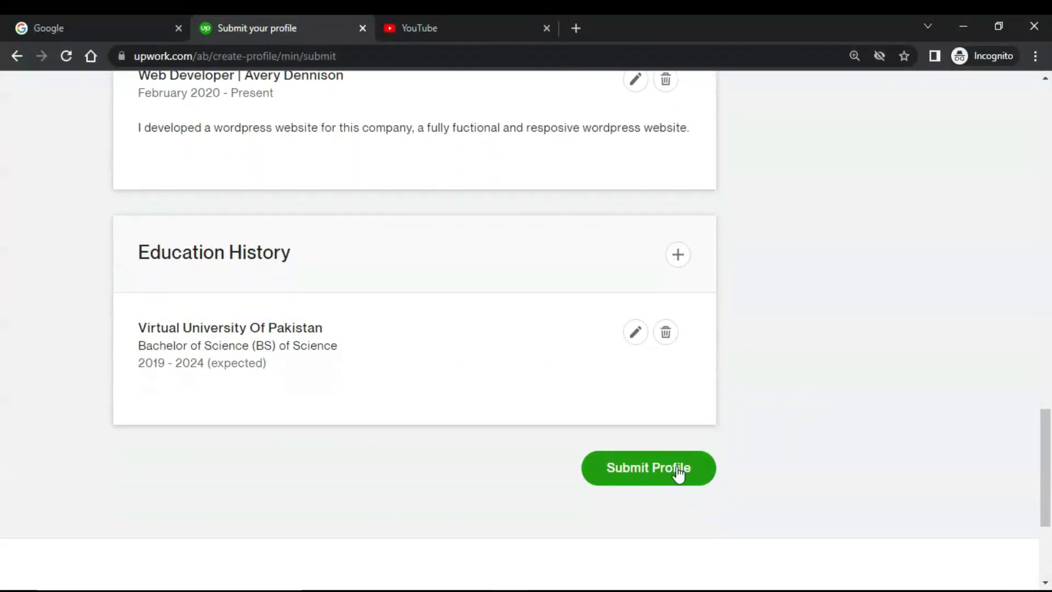
pyautogui.click(672, 471)
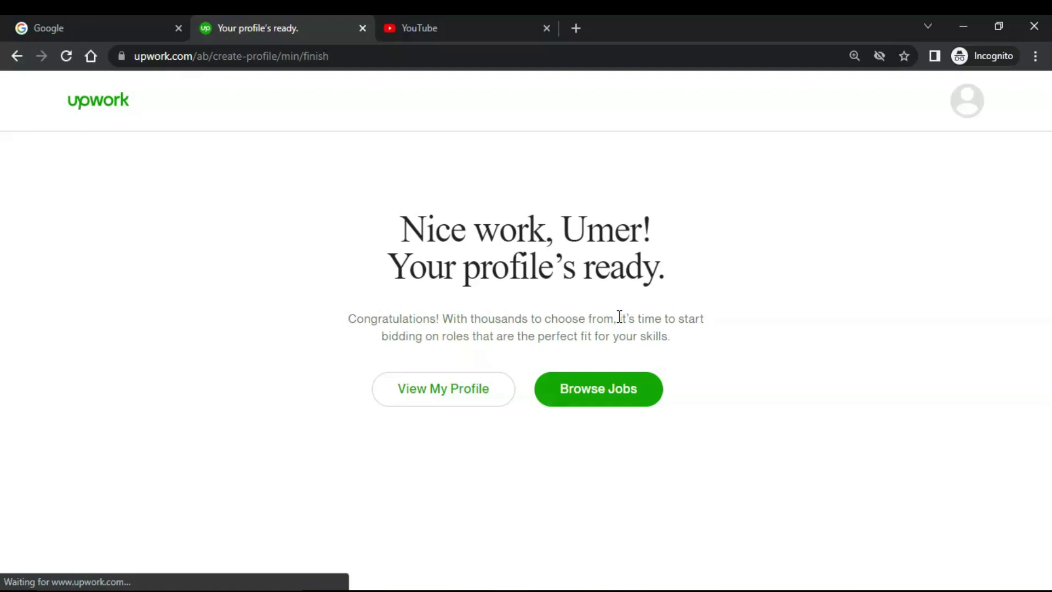
# Open the published profile and browse its wordpress Developer title, $10.00/hr rate and employment history
pyautogui.click(474, 392)
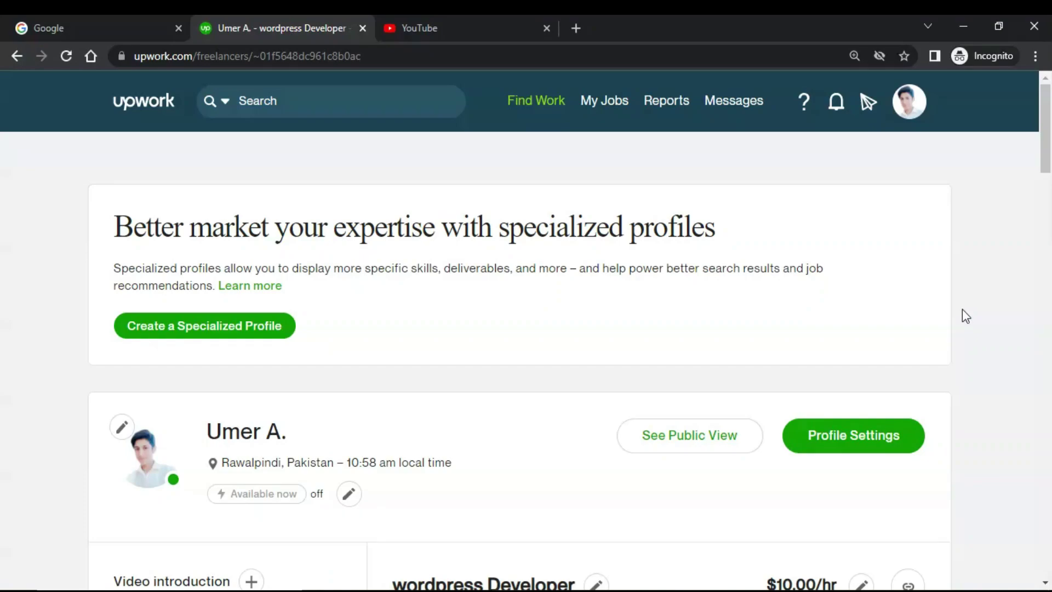
pyautogui.scroll(-9, 963, 311)
pyautogui.scroll(-4, 963, 311)
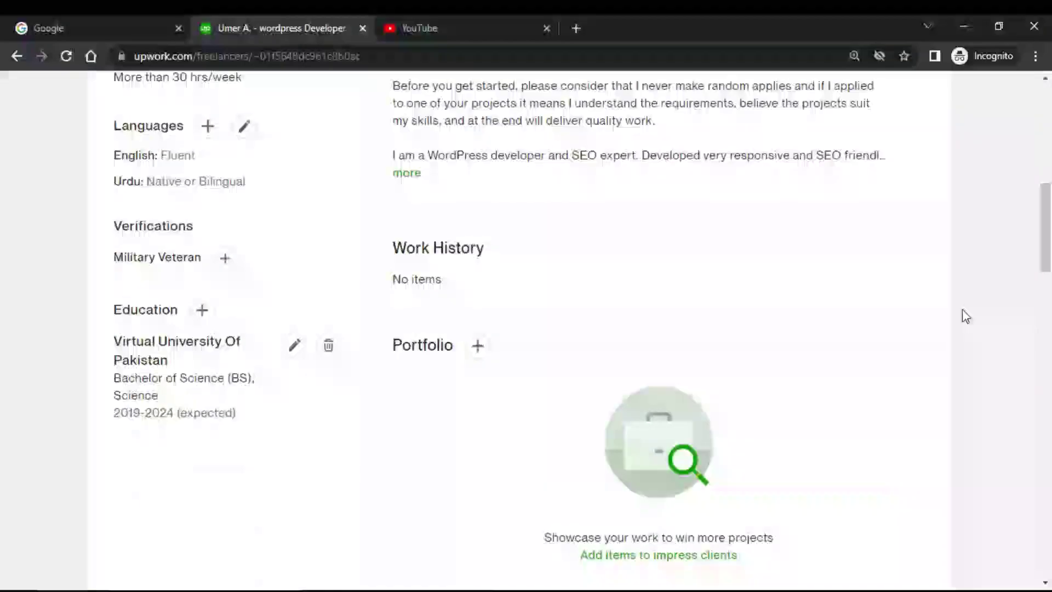
pyautogui.scroll(1, 966, 316)
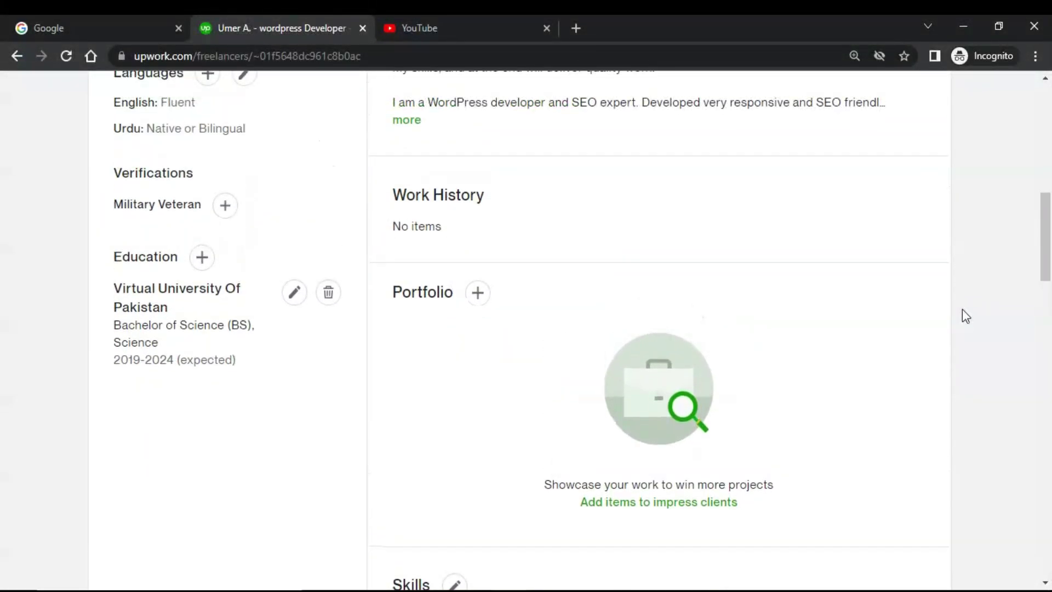
pyautogui.scroll(1, 478, 217)
pyautogui.scroll(-5, 478, 217)
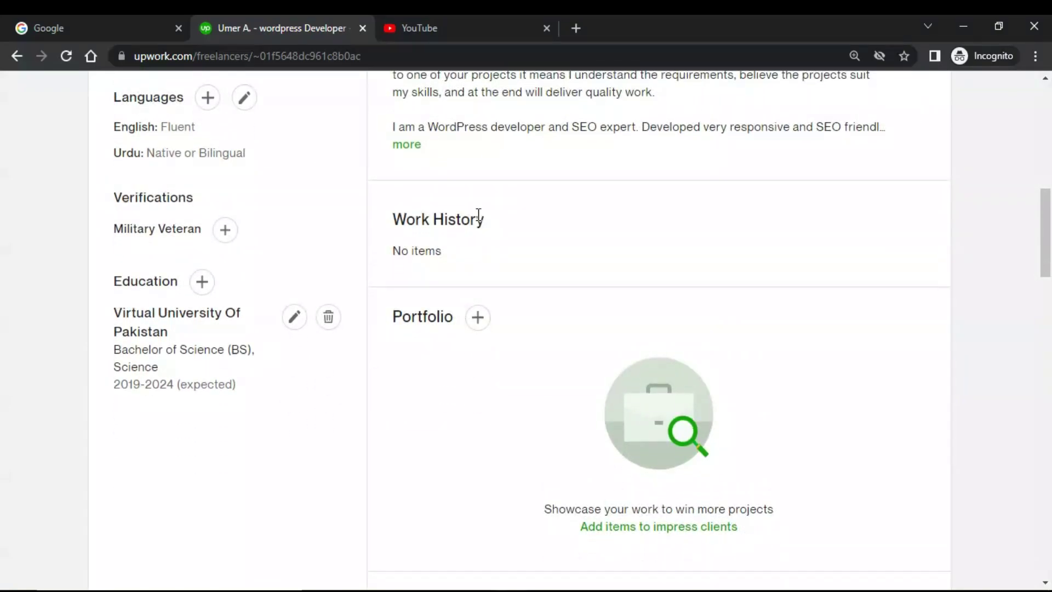
pyautogui.scroll(-8, 478, 214)
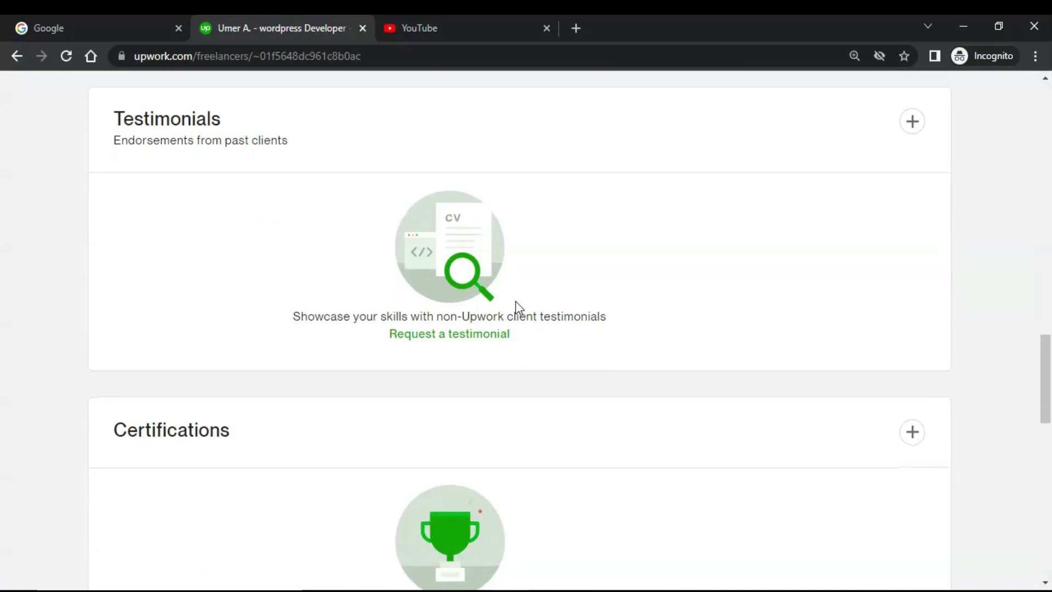
pyautogui.scroll(-7, 516, 302)
pyautogui.scroll(3, 515, 302)
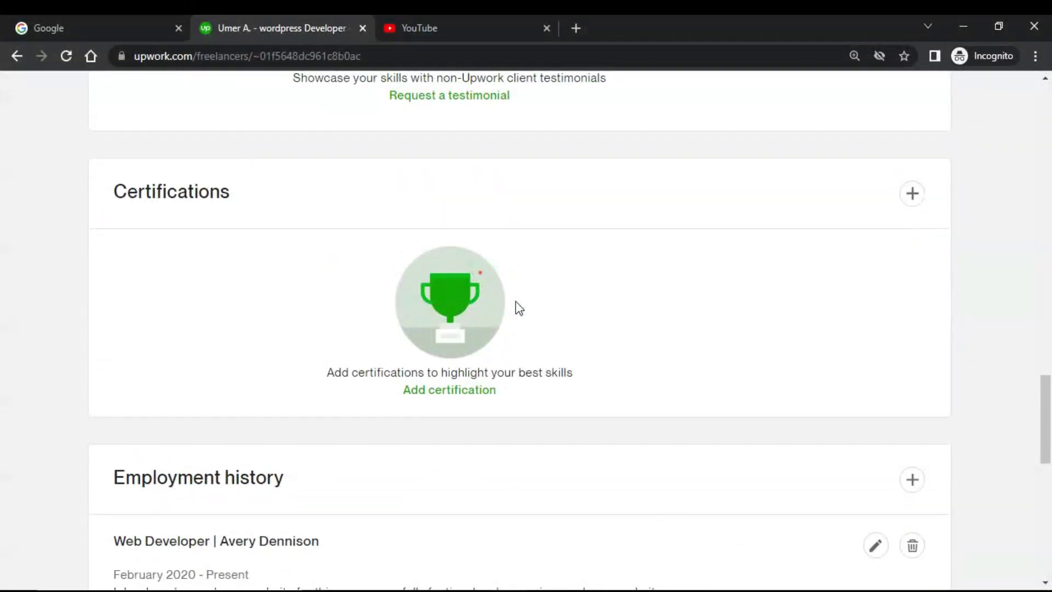
pyautogui.scroll(-7, 516, 302)
pyautogui.scroll(-2, 516, 302)
pyautogui.scroll(20, 515, 302)
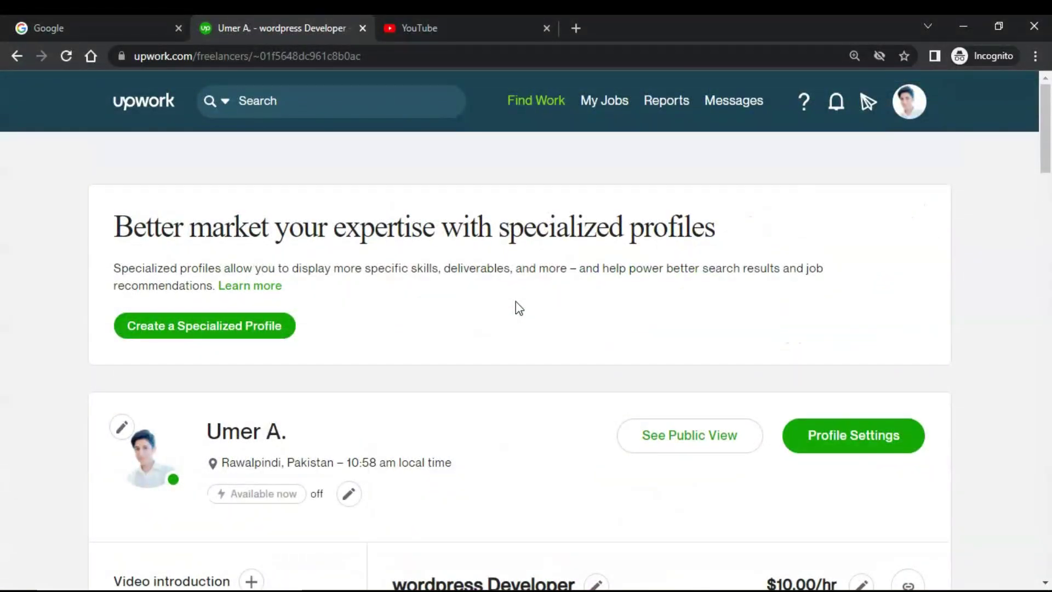
pyautogui.moveTo(537, 107)
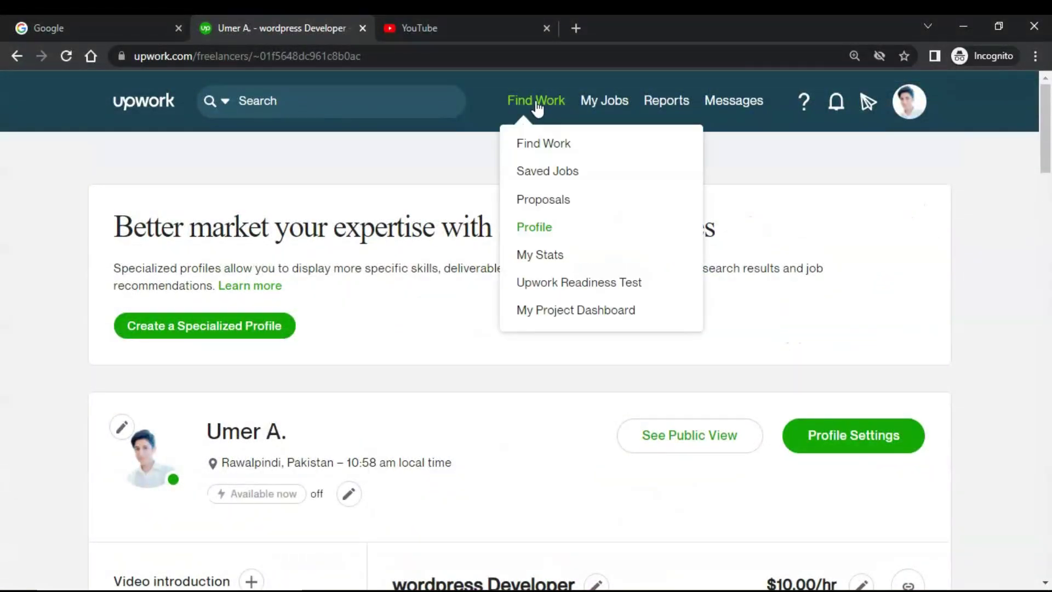
# Go to the Find Work page and dismiss the new-homepage onboarding tip
pyautogui.click(542, 146)
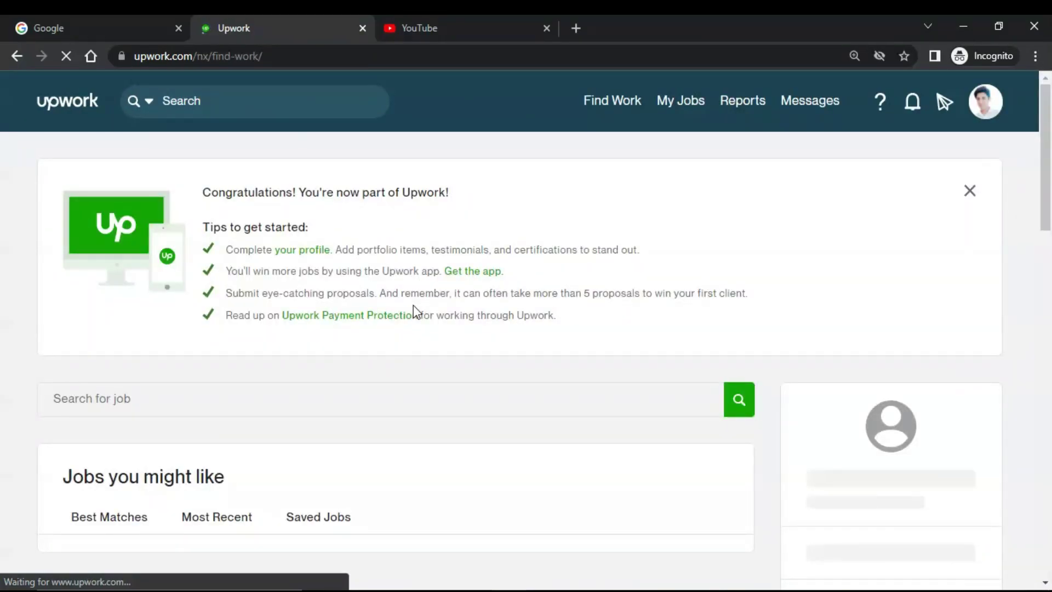
pyautogui.scroll(-5, 882, 342)
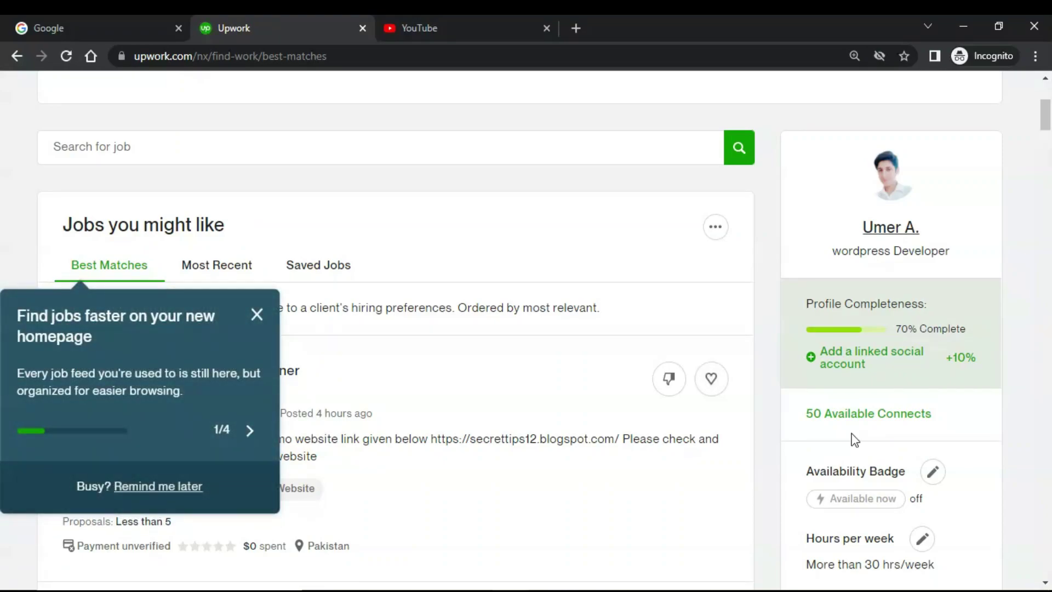
pyautogui.click(255, 315)
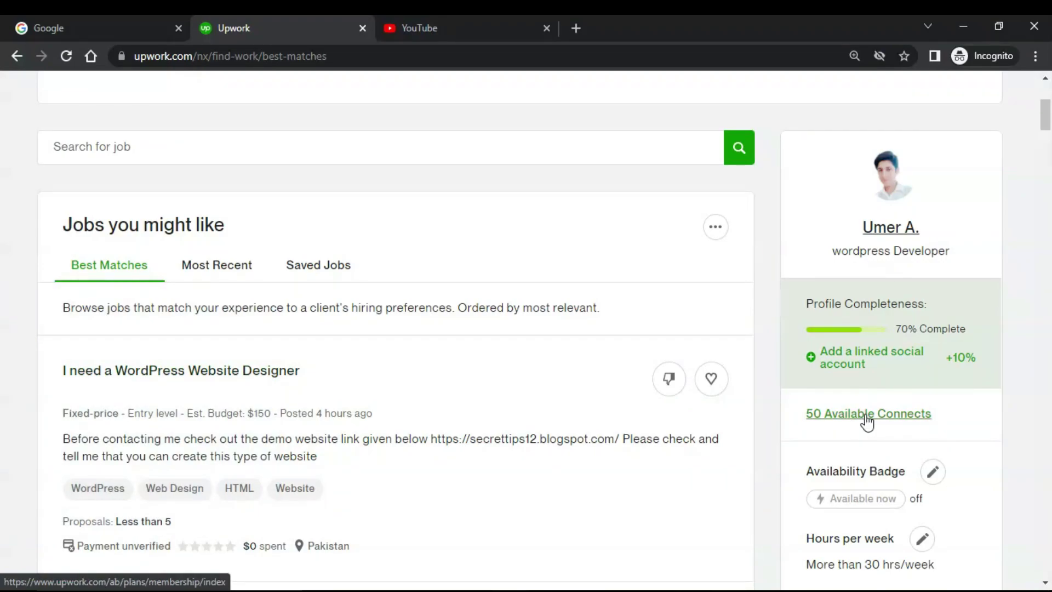
# Browse the best-matching WordPress jobs and the 70% complete profile card with 50 Connects
pyautogui.scroll(5, 871, 341)
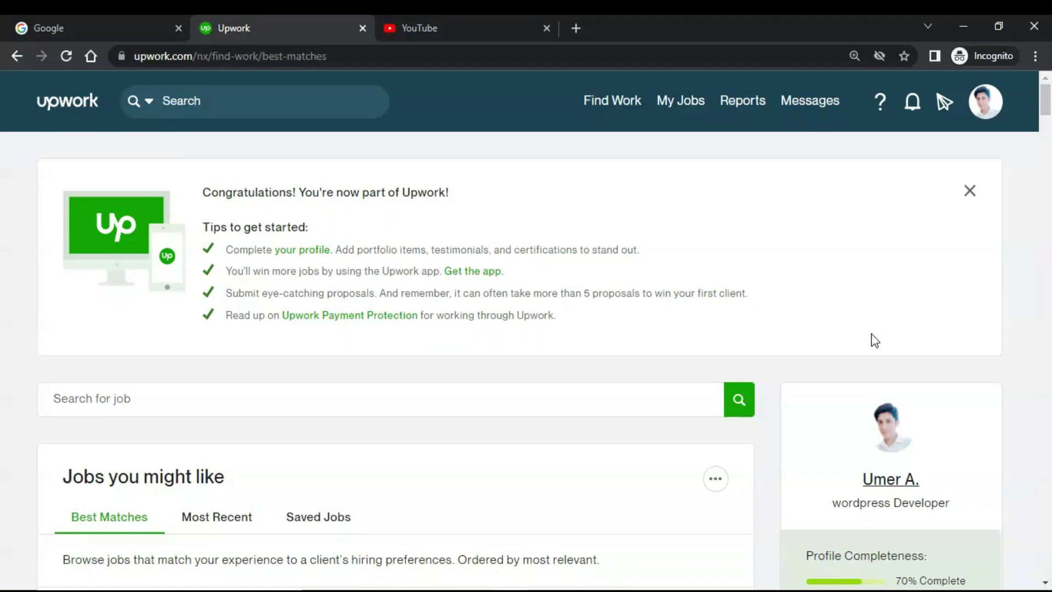
pyautogui.scroll(-4, 871, 334)
pyautogui.scroll(-4, 871, 334)
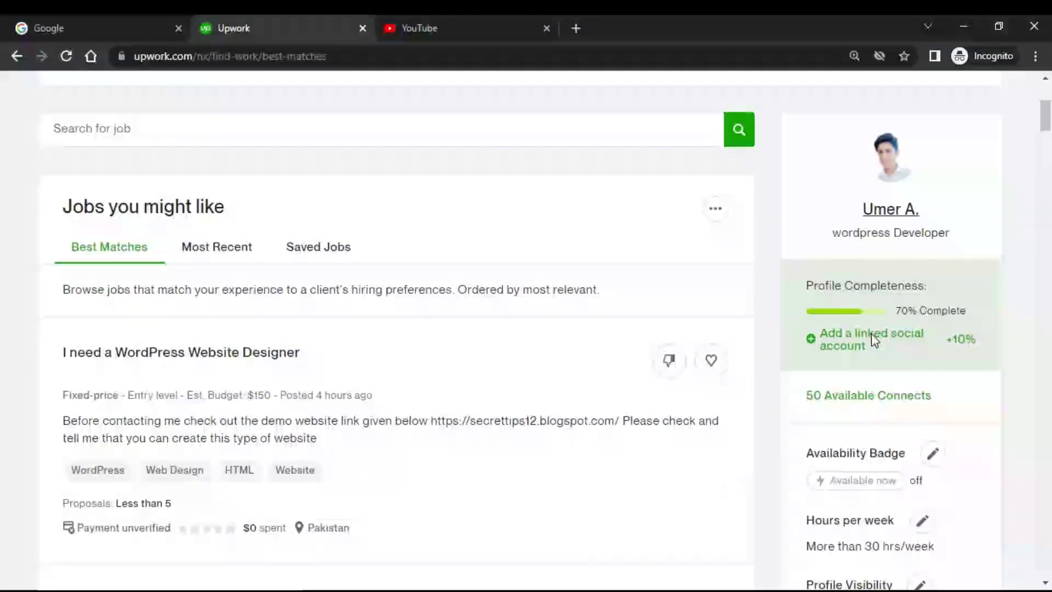
pyautogui.scroll(-1, 871, 333)
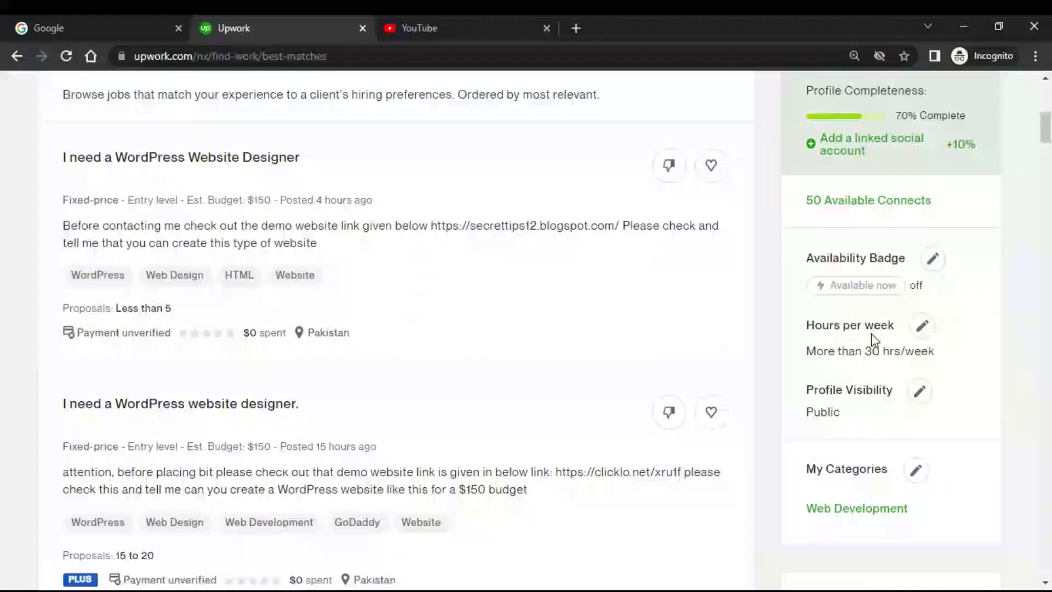
pyautogui.scroll(3, 871, 333)
pyautogui.scroll(2, 873, 334)
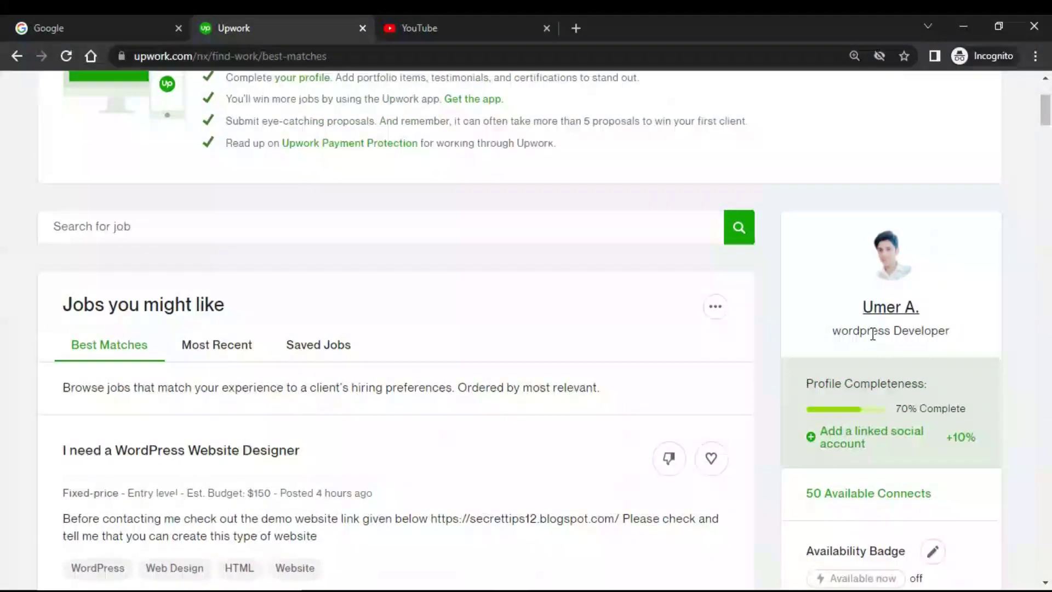